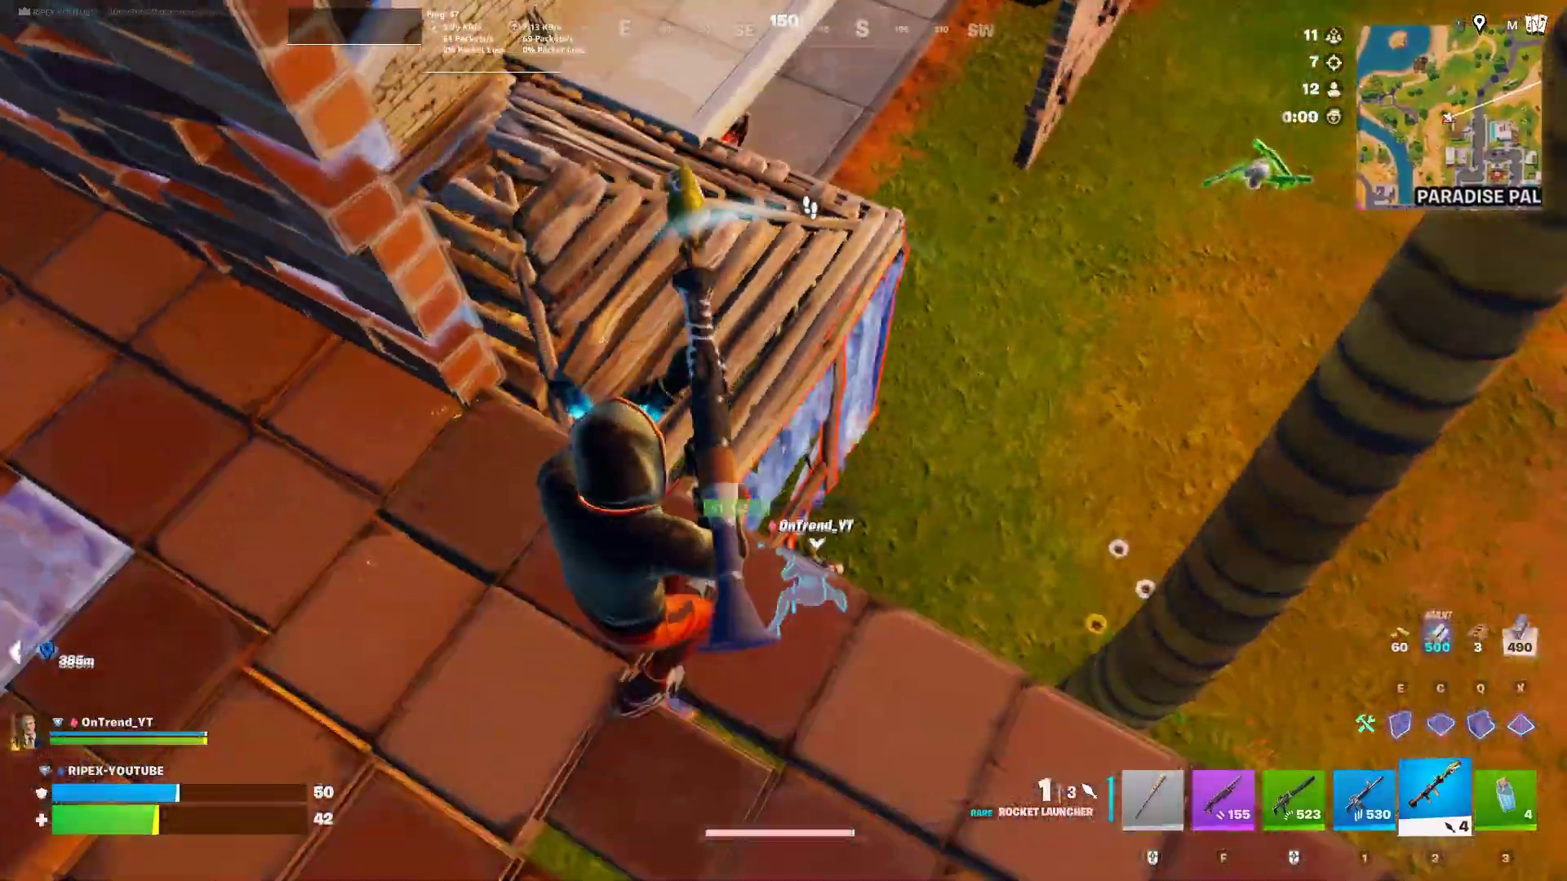
left_click(783, 441)
key("f")
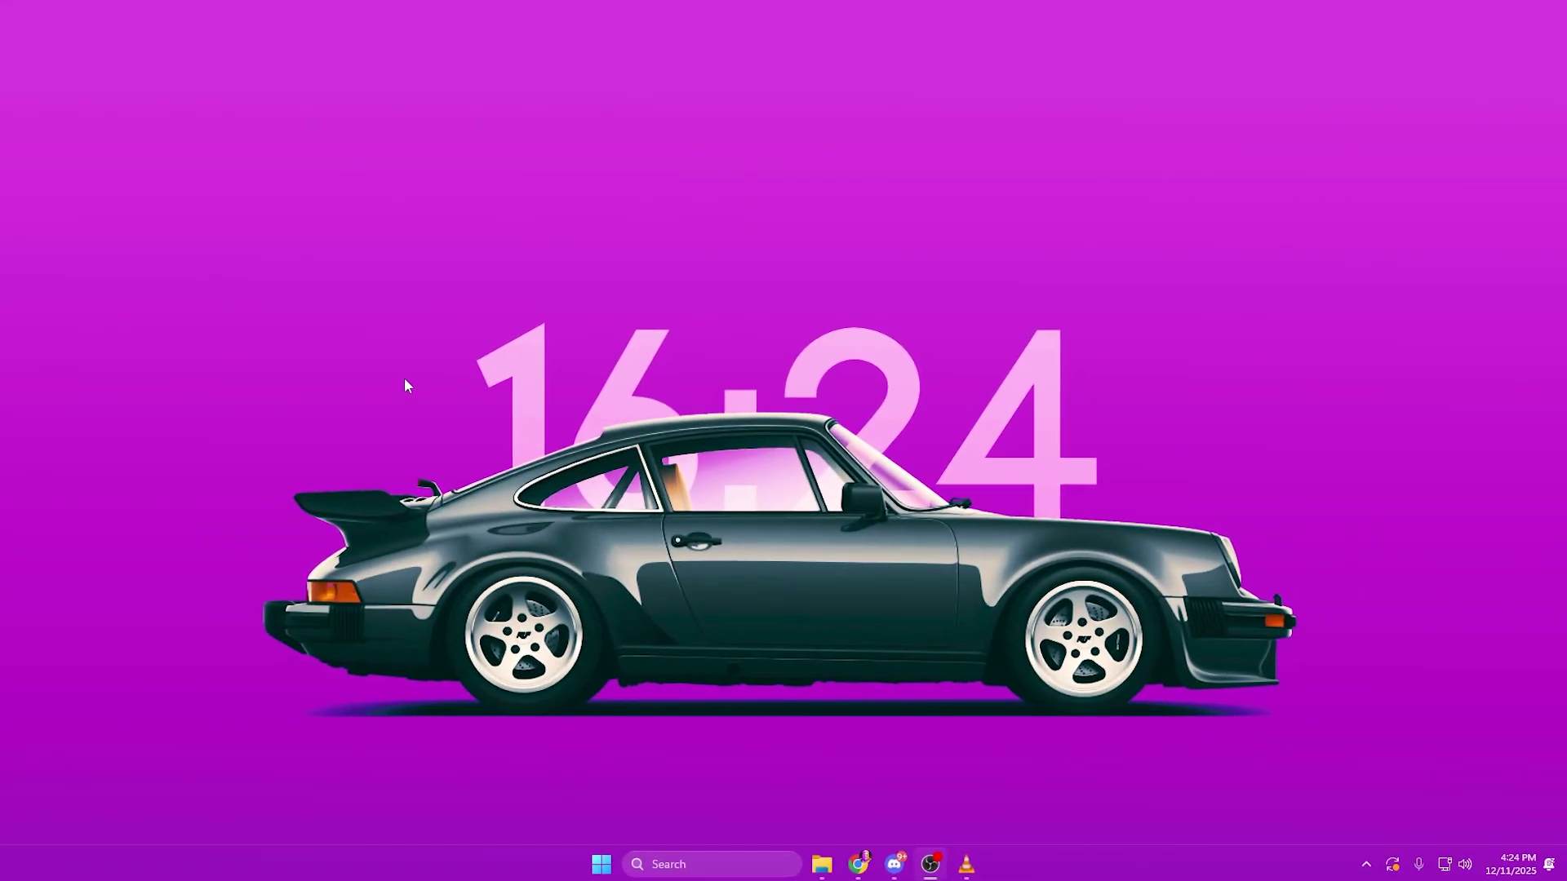
Find Windows PowerShell through the Windows search and run it as administrator.
key("super")
type("powe")
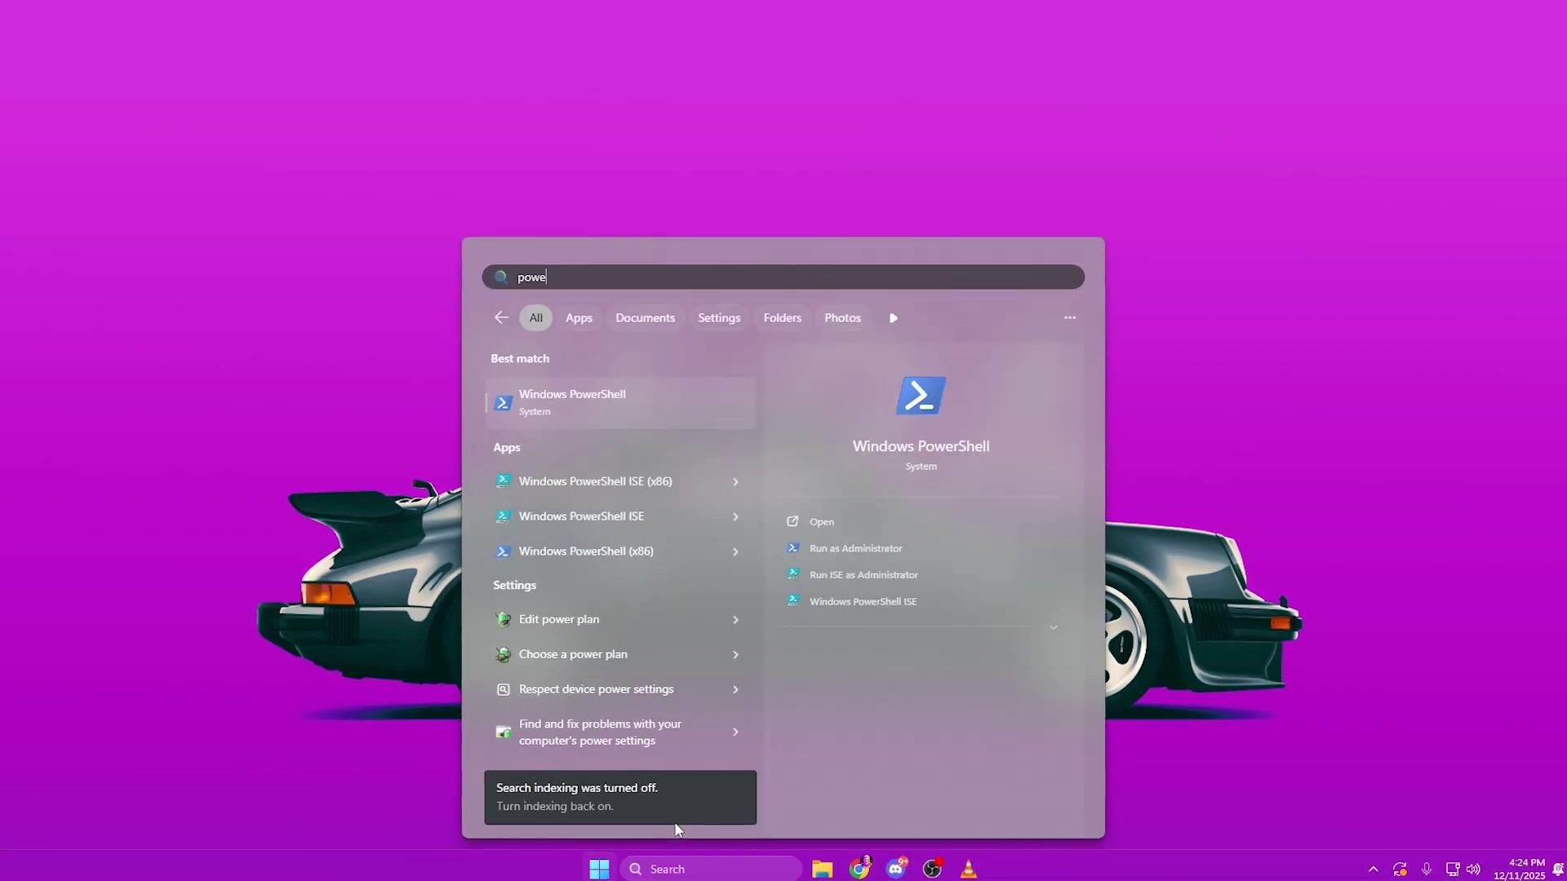
type("r")
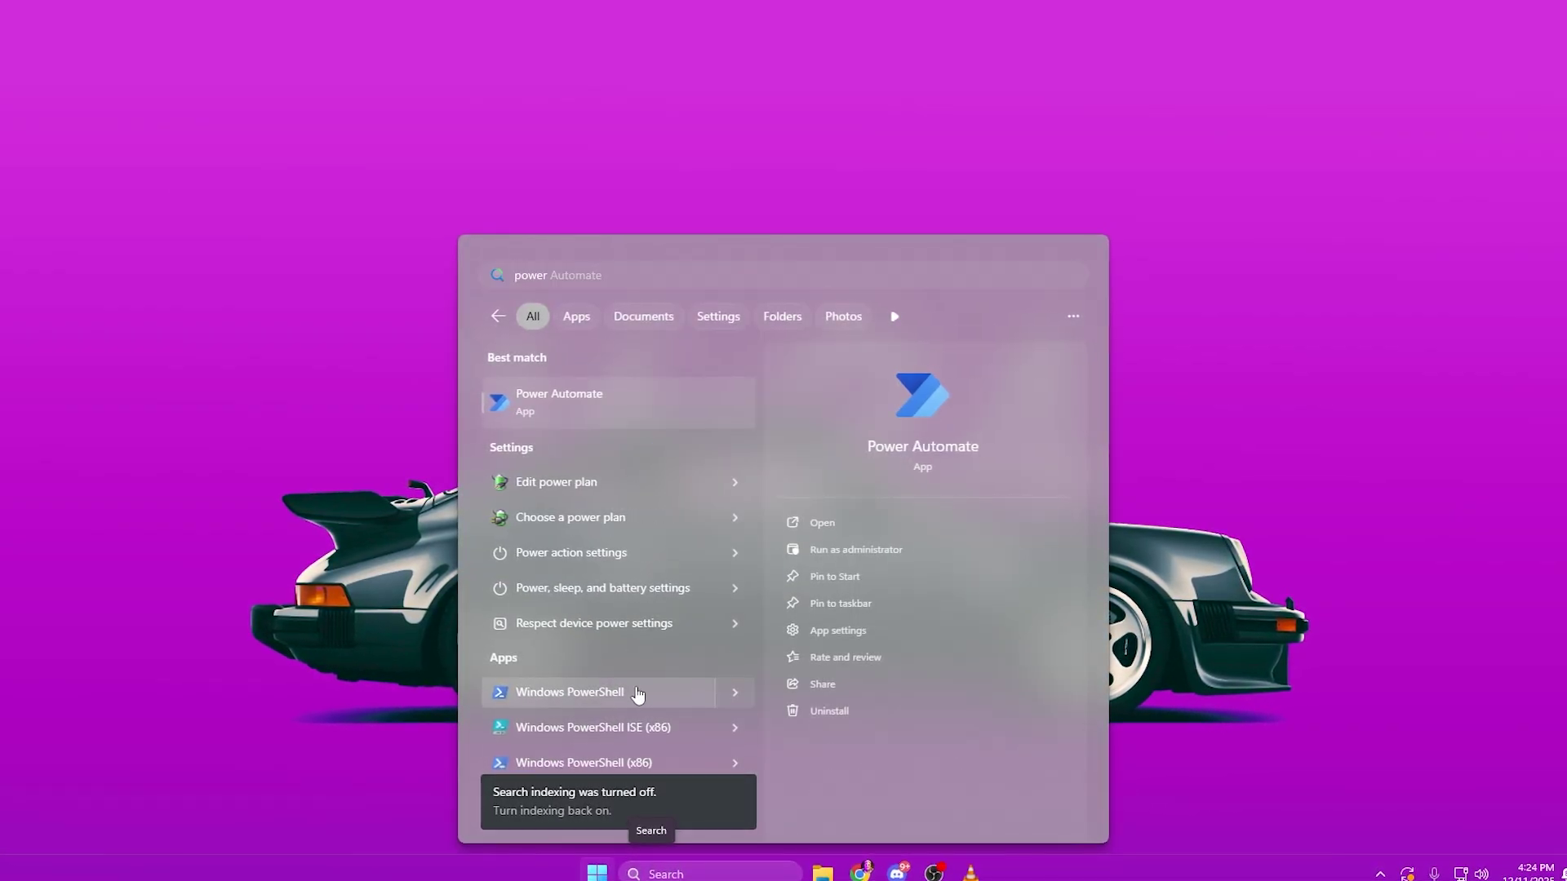
right_click(640, 694)
left_click(701, 709)
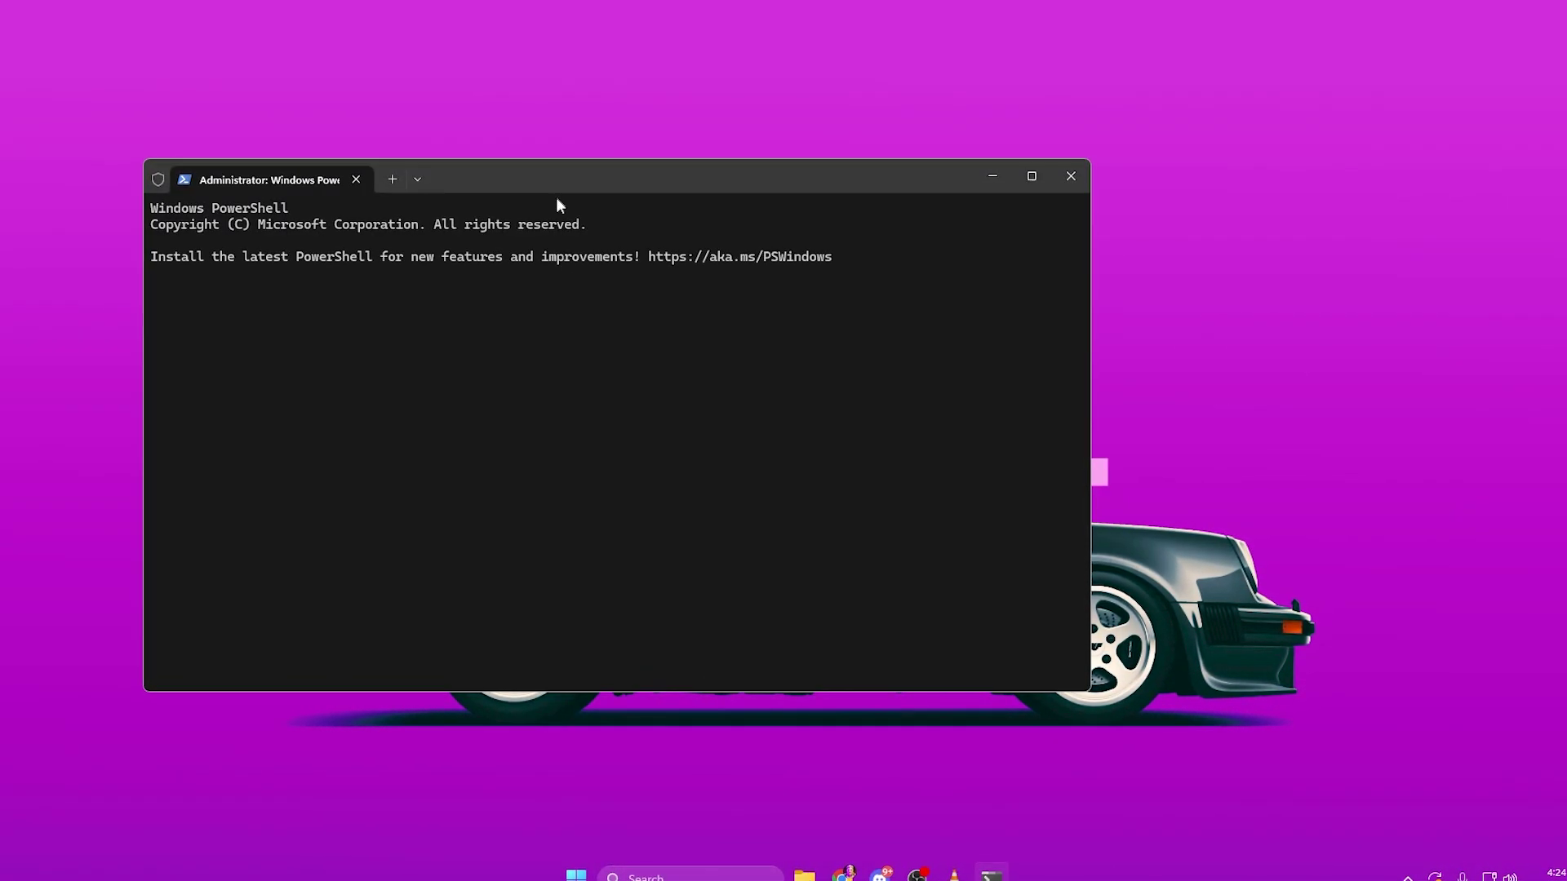
Paste and run the four del /s /q commands for the NVIDIA DXCache, NVIDIA GLCache, AMD DXCache and D3DSCache folders under %LOCALAPPDATA%.
left_click_drag(556, 197, 723, 200)
right_click(727, 307)
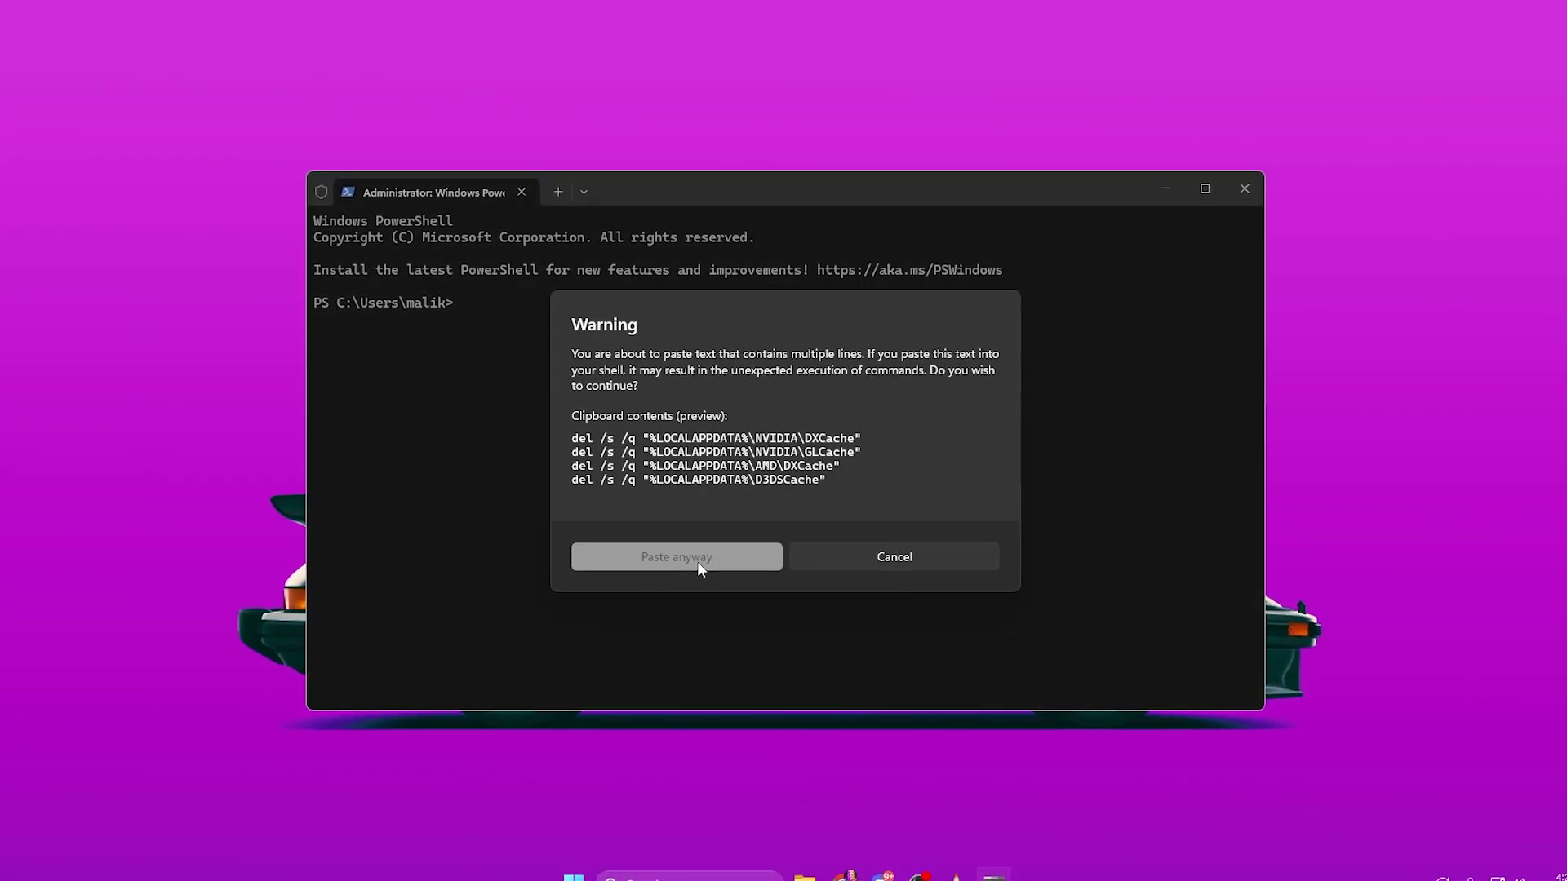
left_click(697, 561)
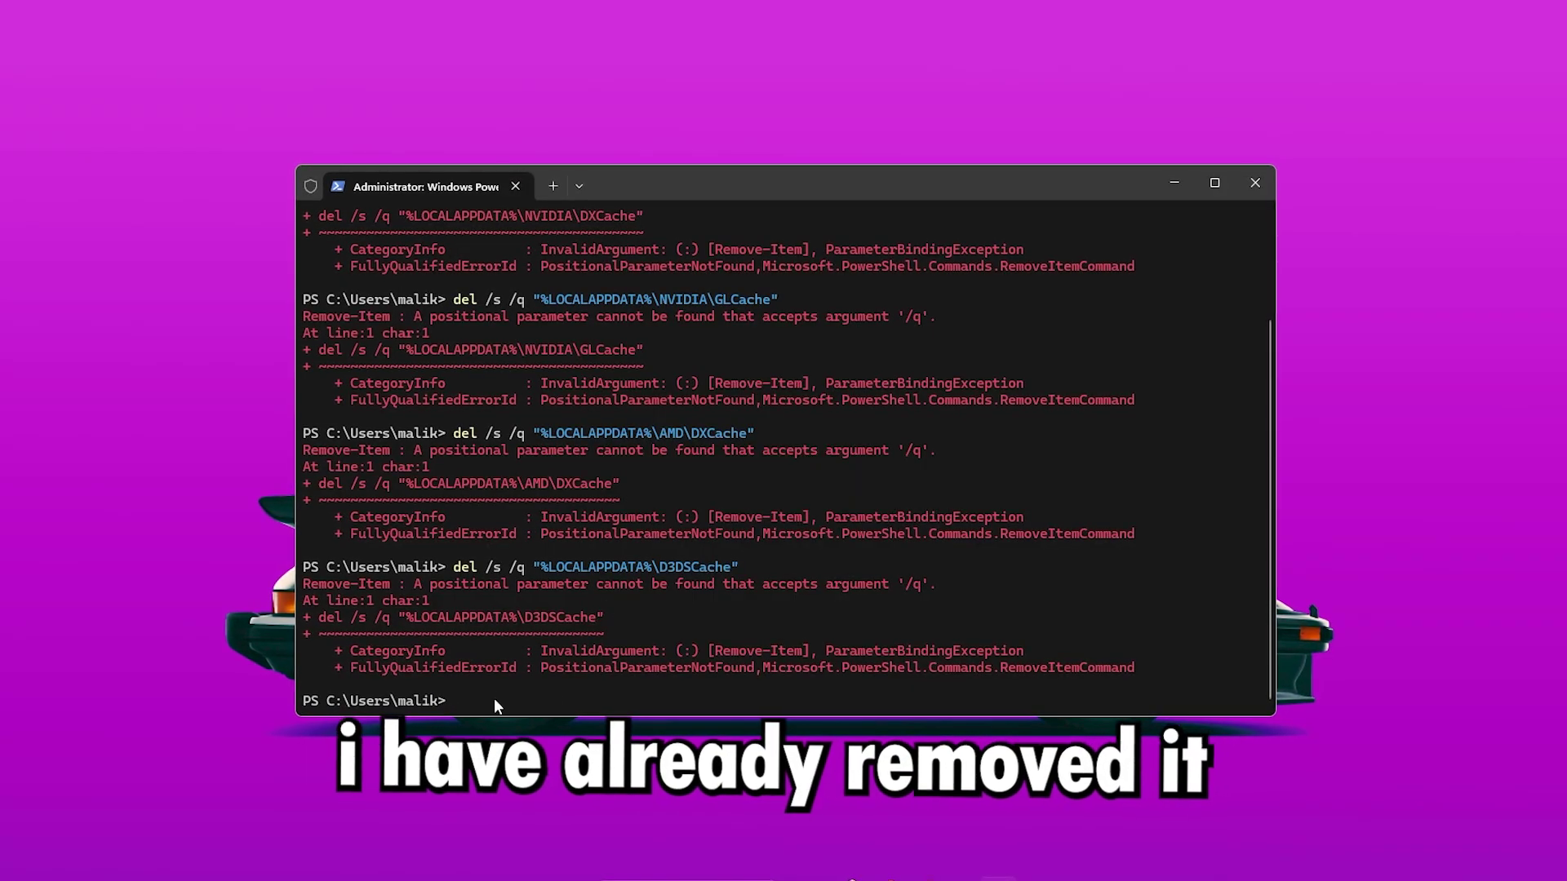
scroll(533, 349, "up", 3)
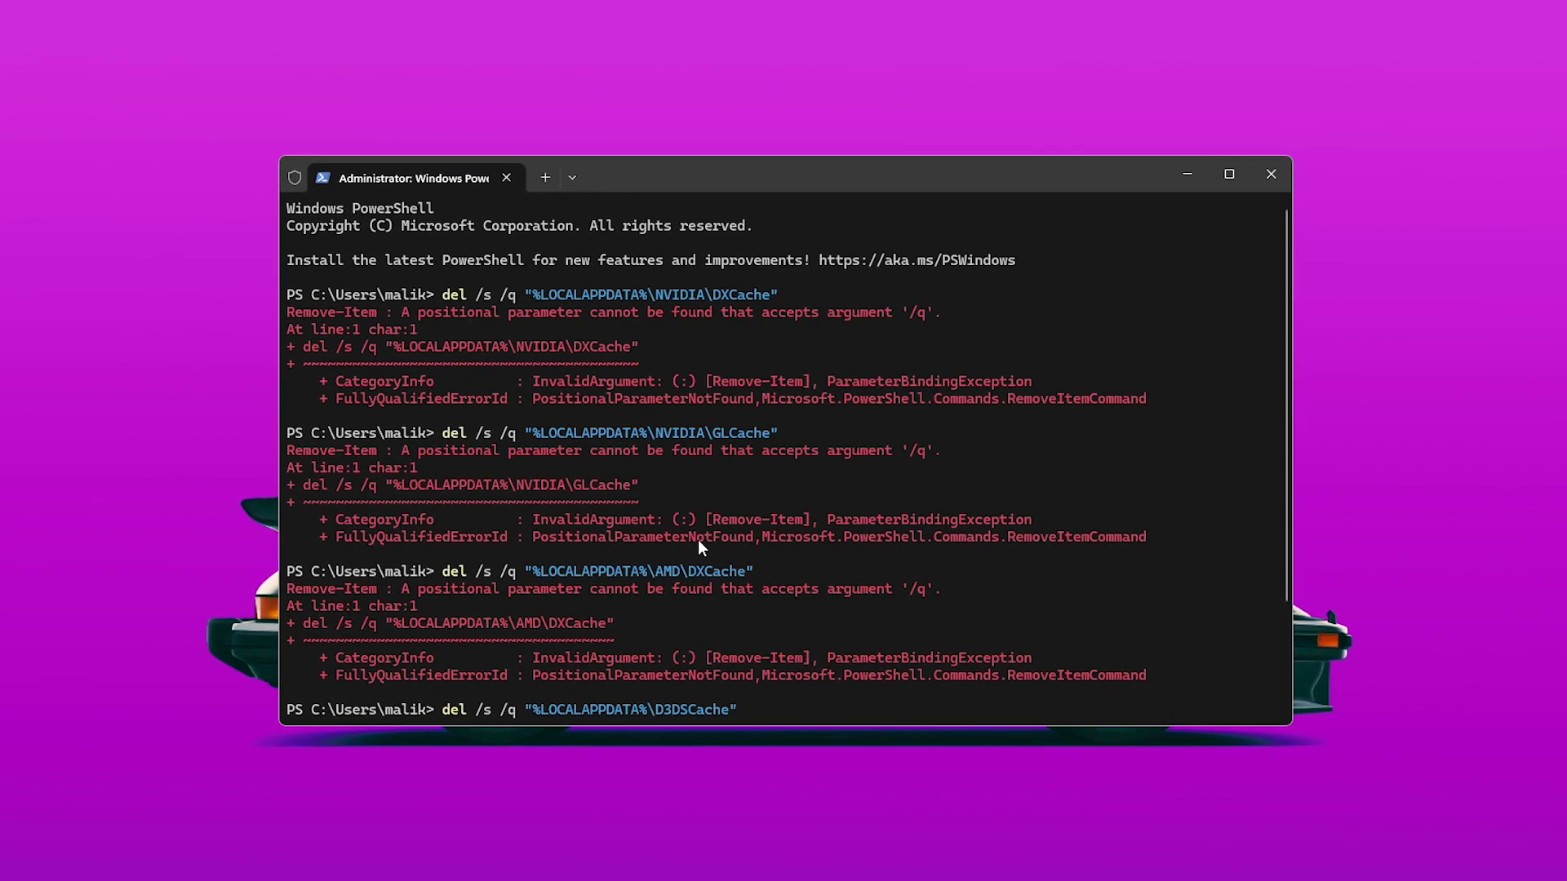
key("Return")
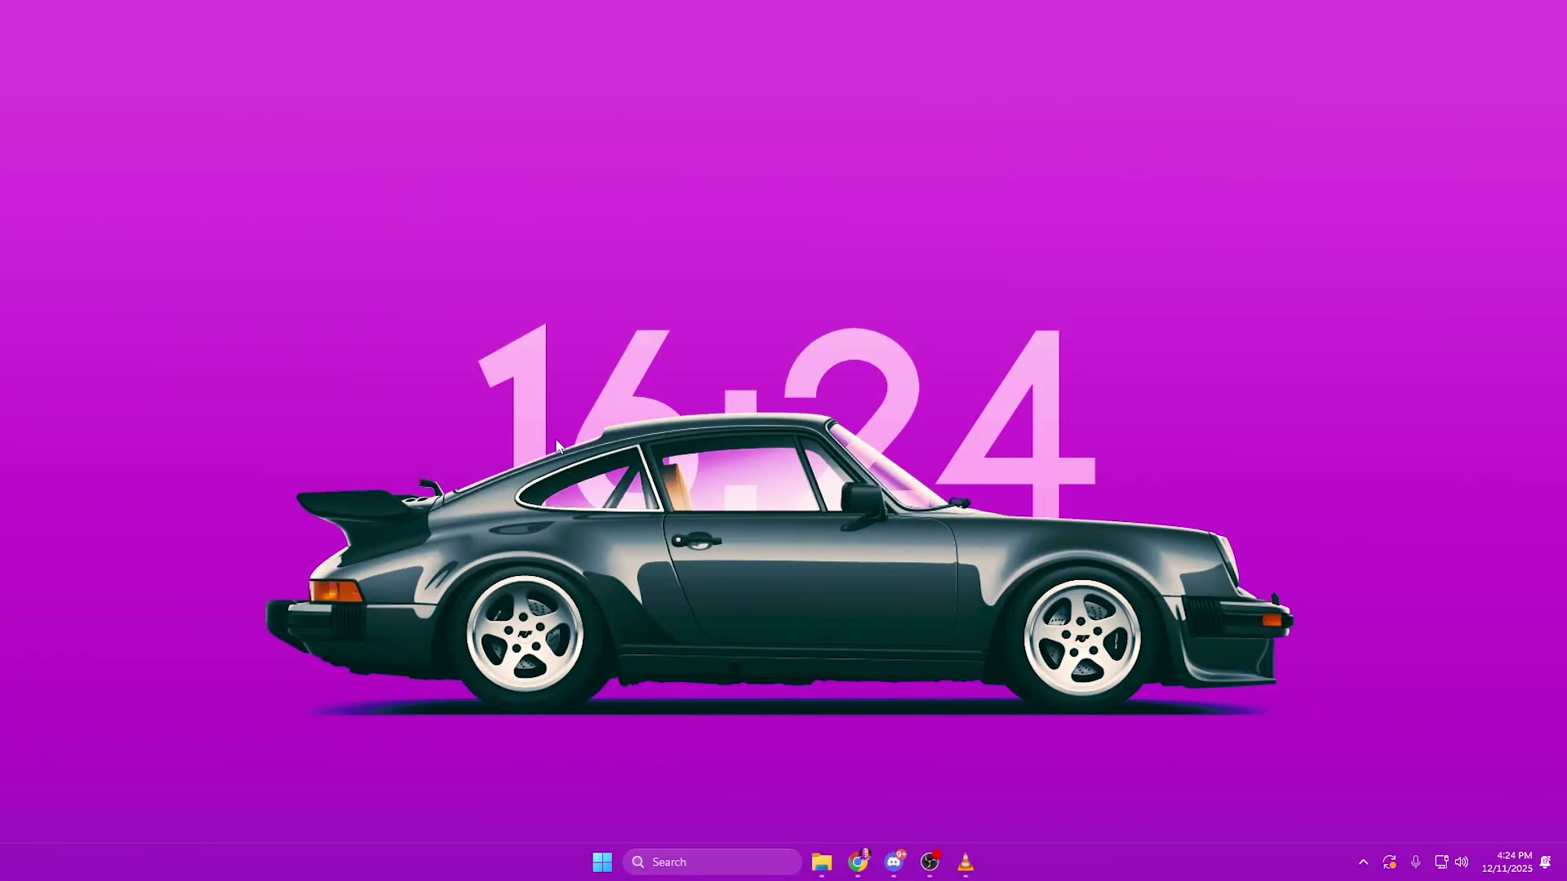
Find Command Prompt through the Windows search and run it as administrator.
key("super")
type("cmd")
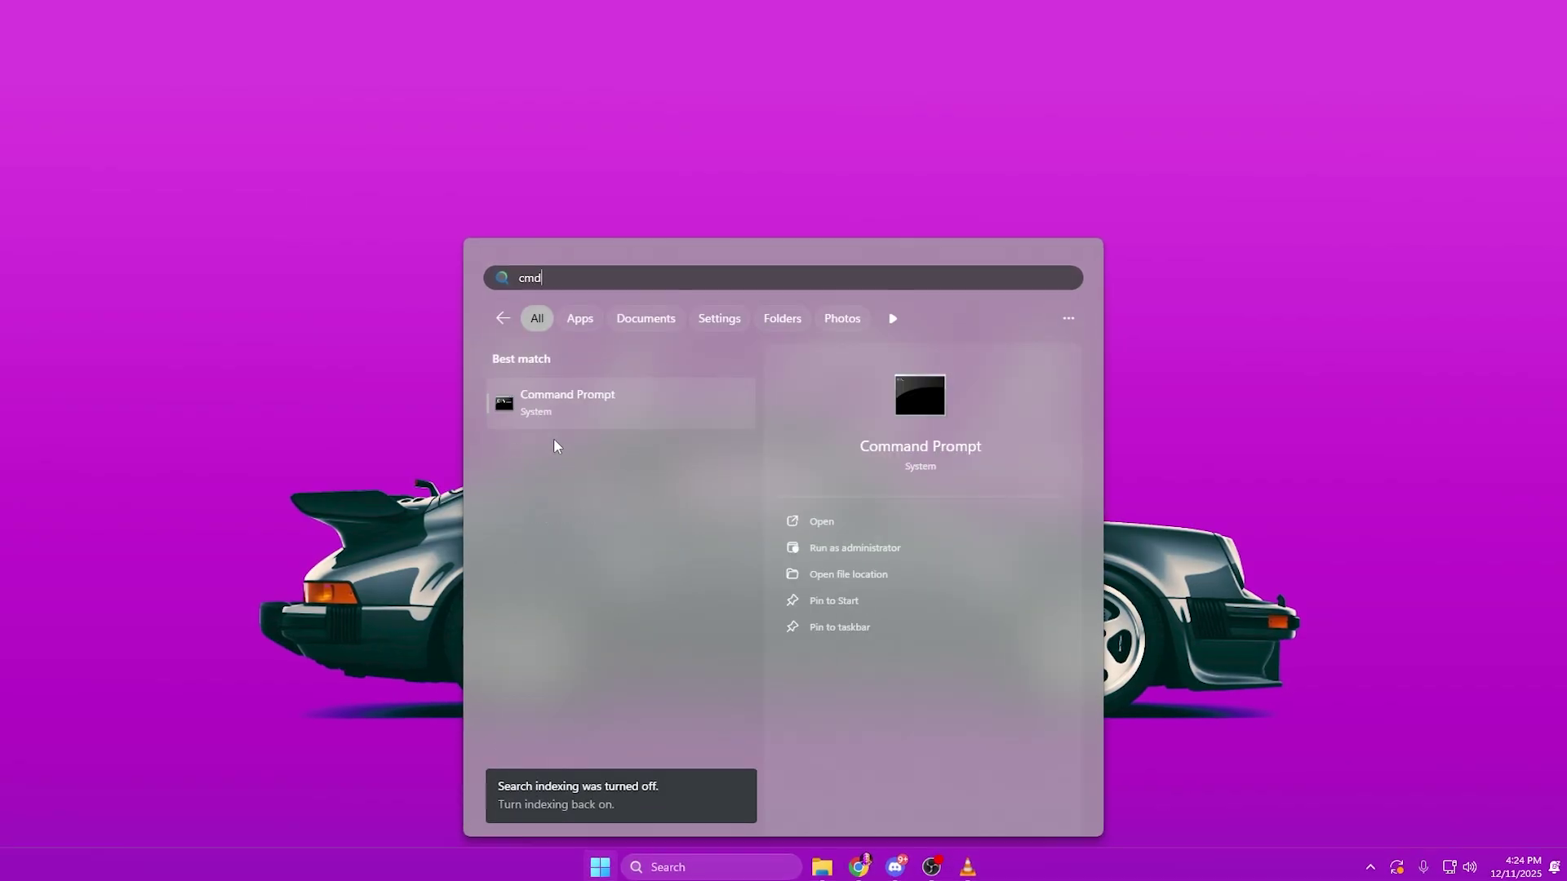
right_click(608, 405)
left_click(726, 426)
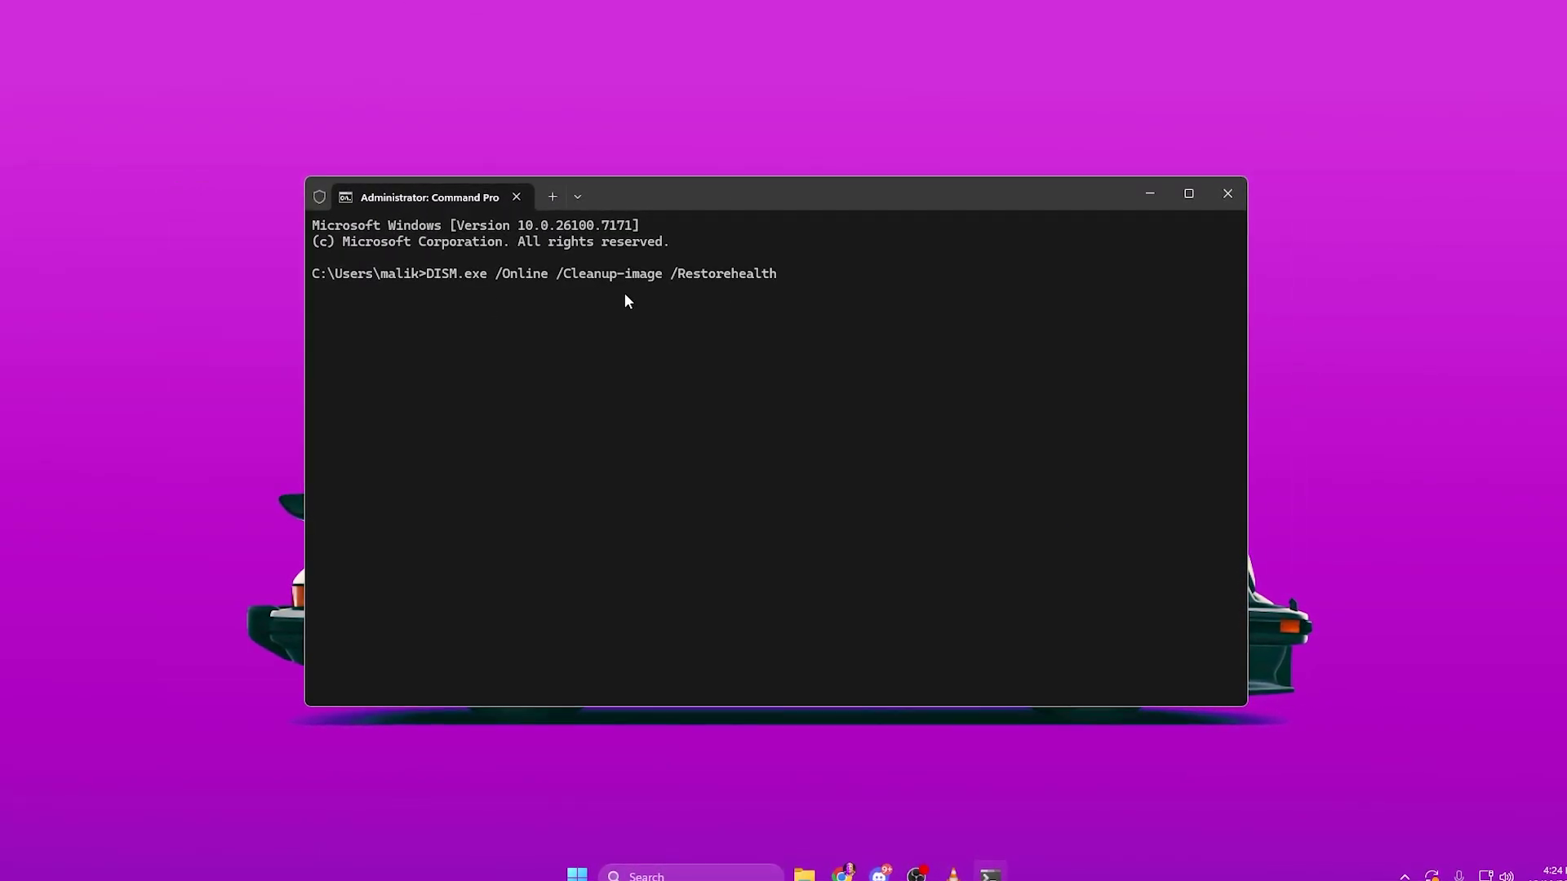
Run DISM.exe /Online /Cleanup-image /Restorehealth followed by sfc /scannow.
key("Return")
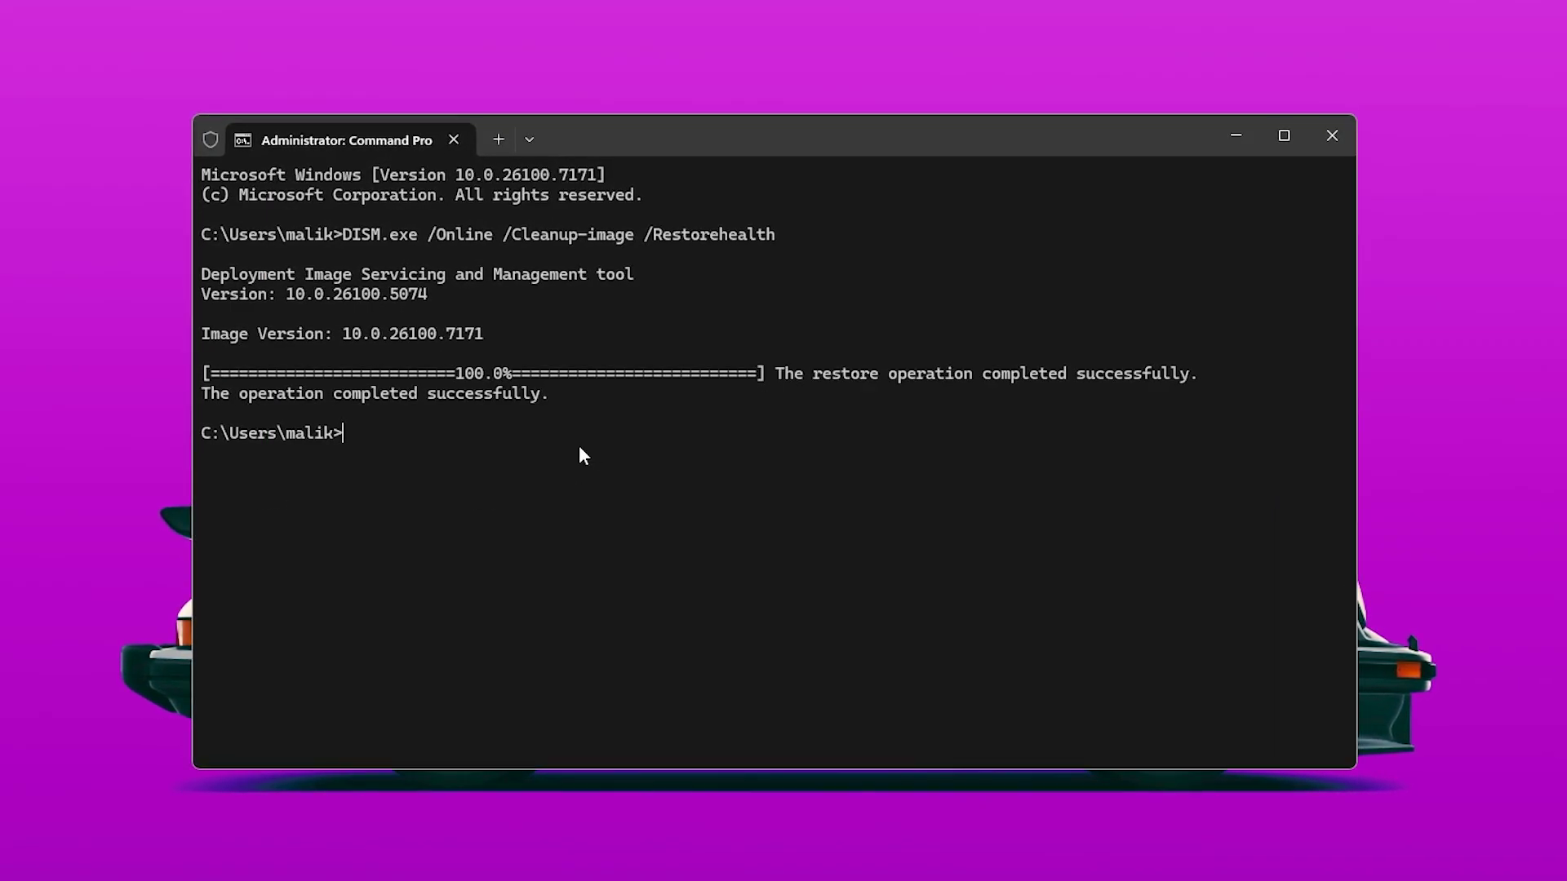
type("sfc /scannow")
key("Return")
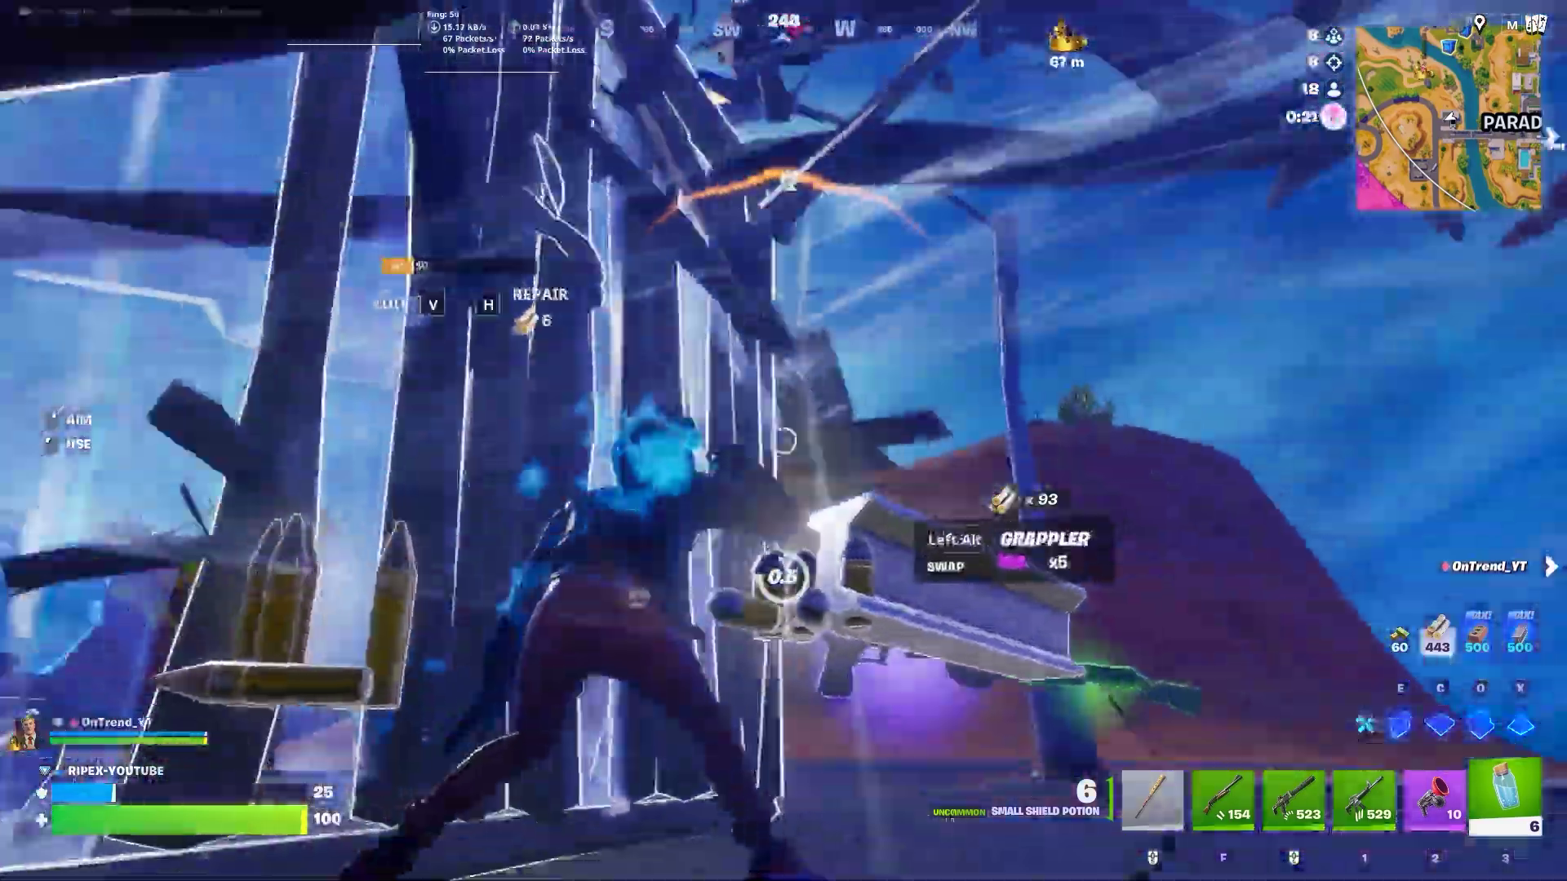
key("e")
left_click(783, 440)
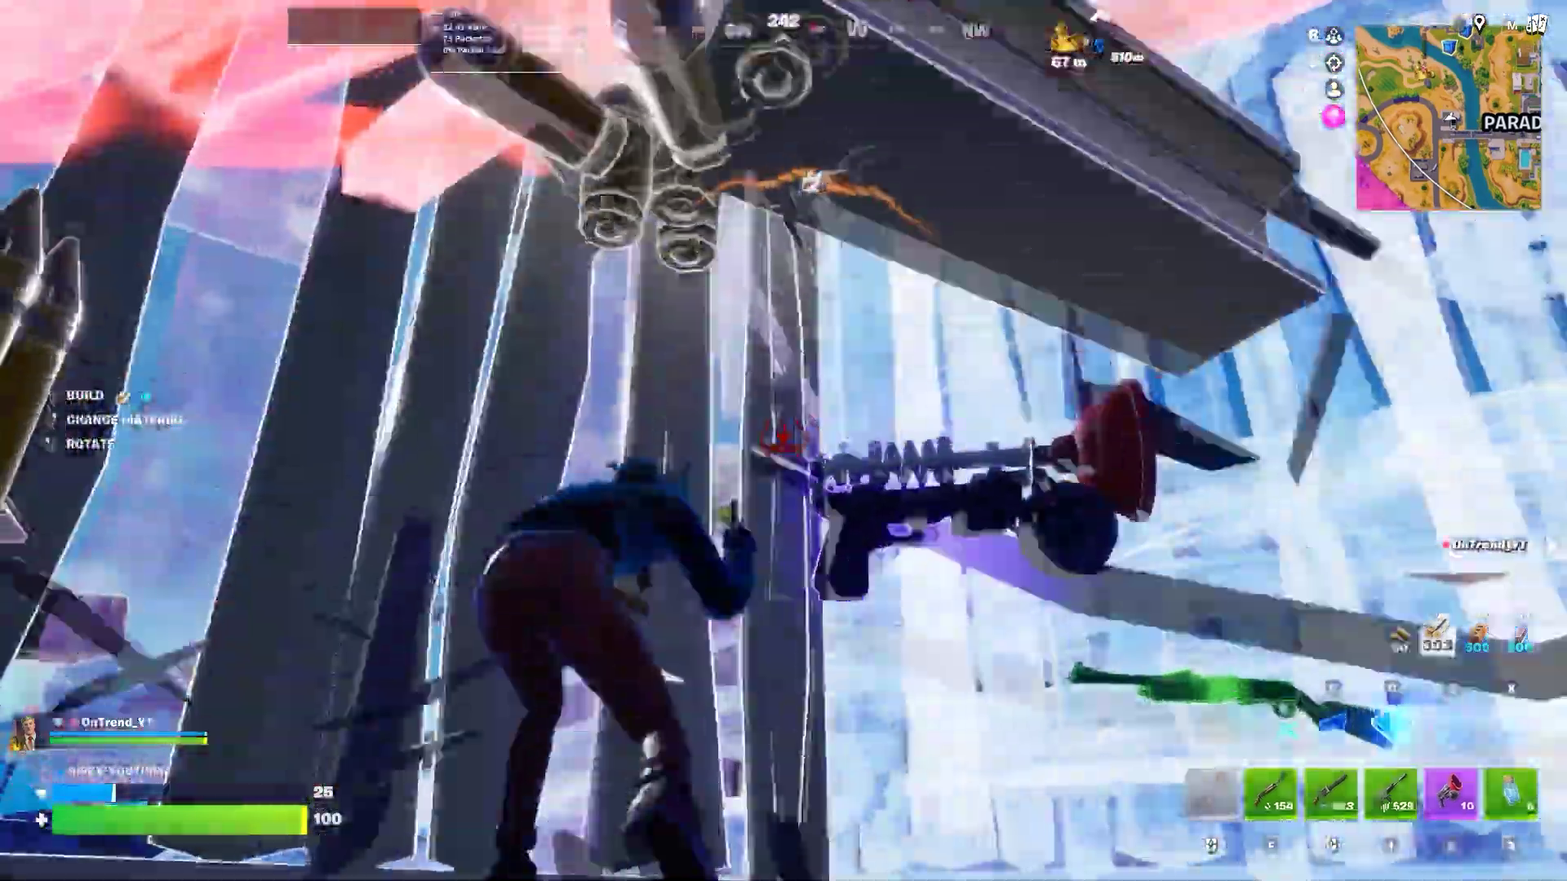
key("f")
key("e")
left_click(783, 441)
key("2")
key("r")
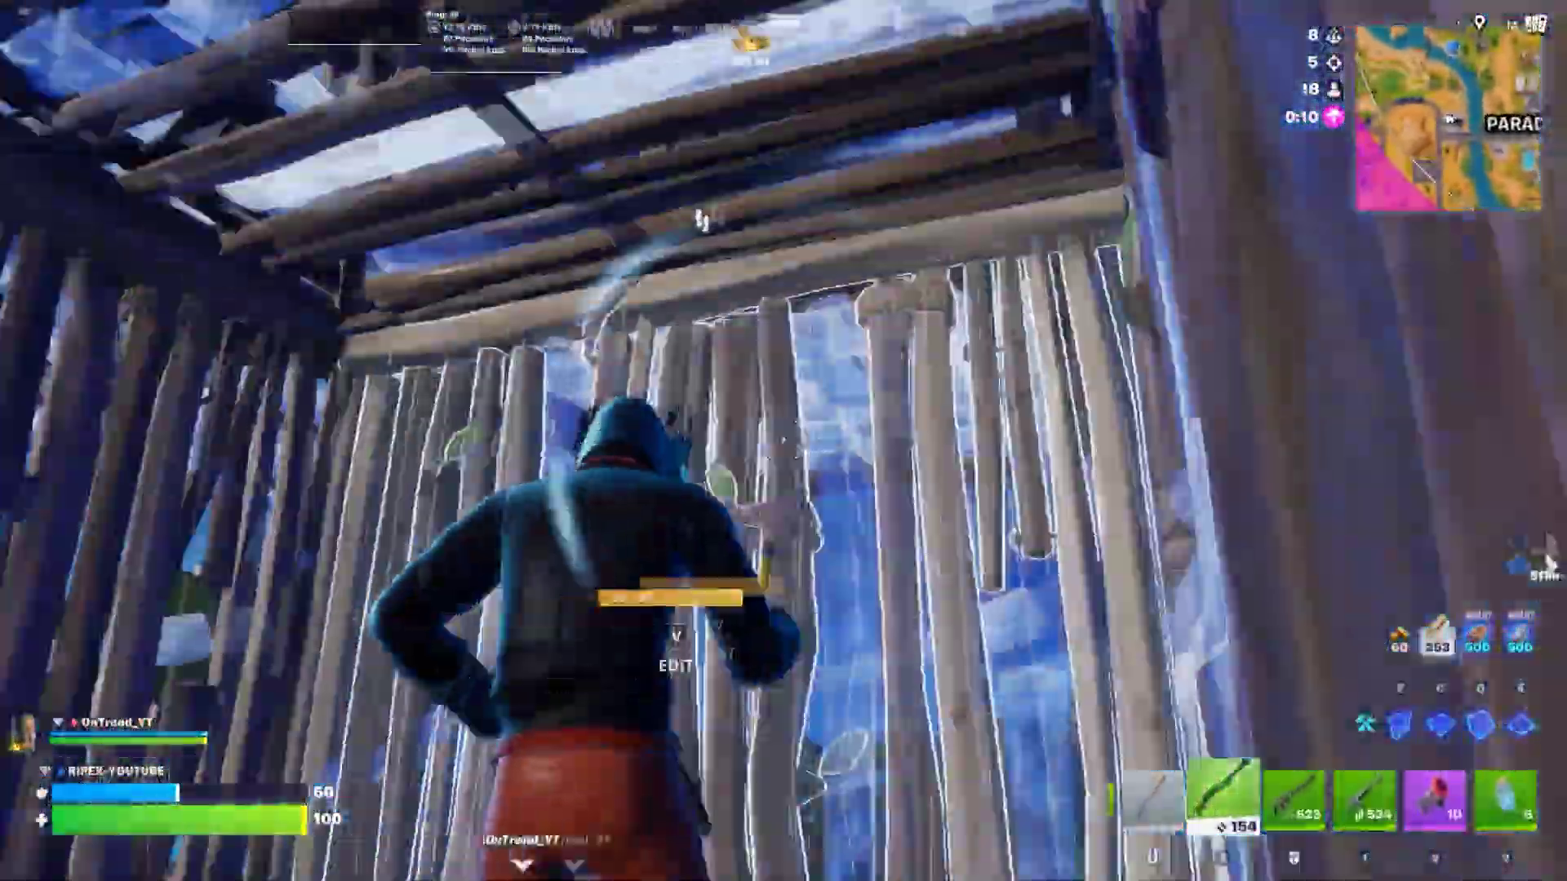
key("v")
left_click(783, 440)
left_click(784, 440)
key("e")
left_click(784, 440)
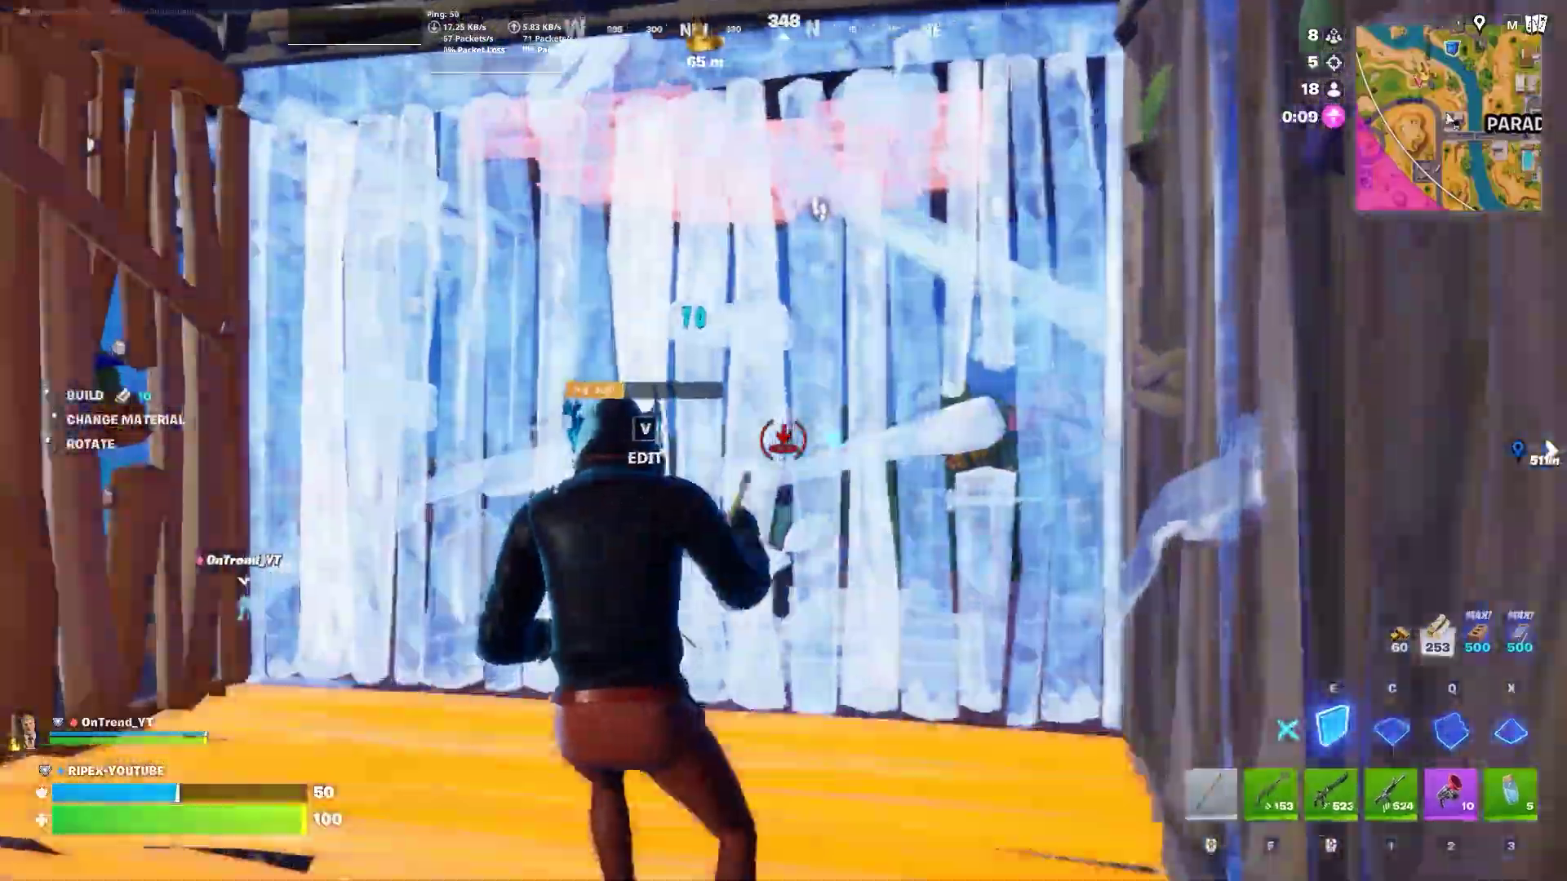
key("f")
left_click(783, 440)
middle_click(783, 440)
key("e")
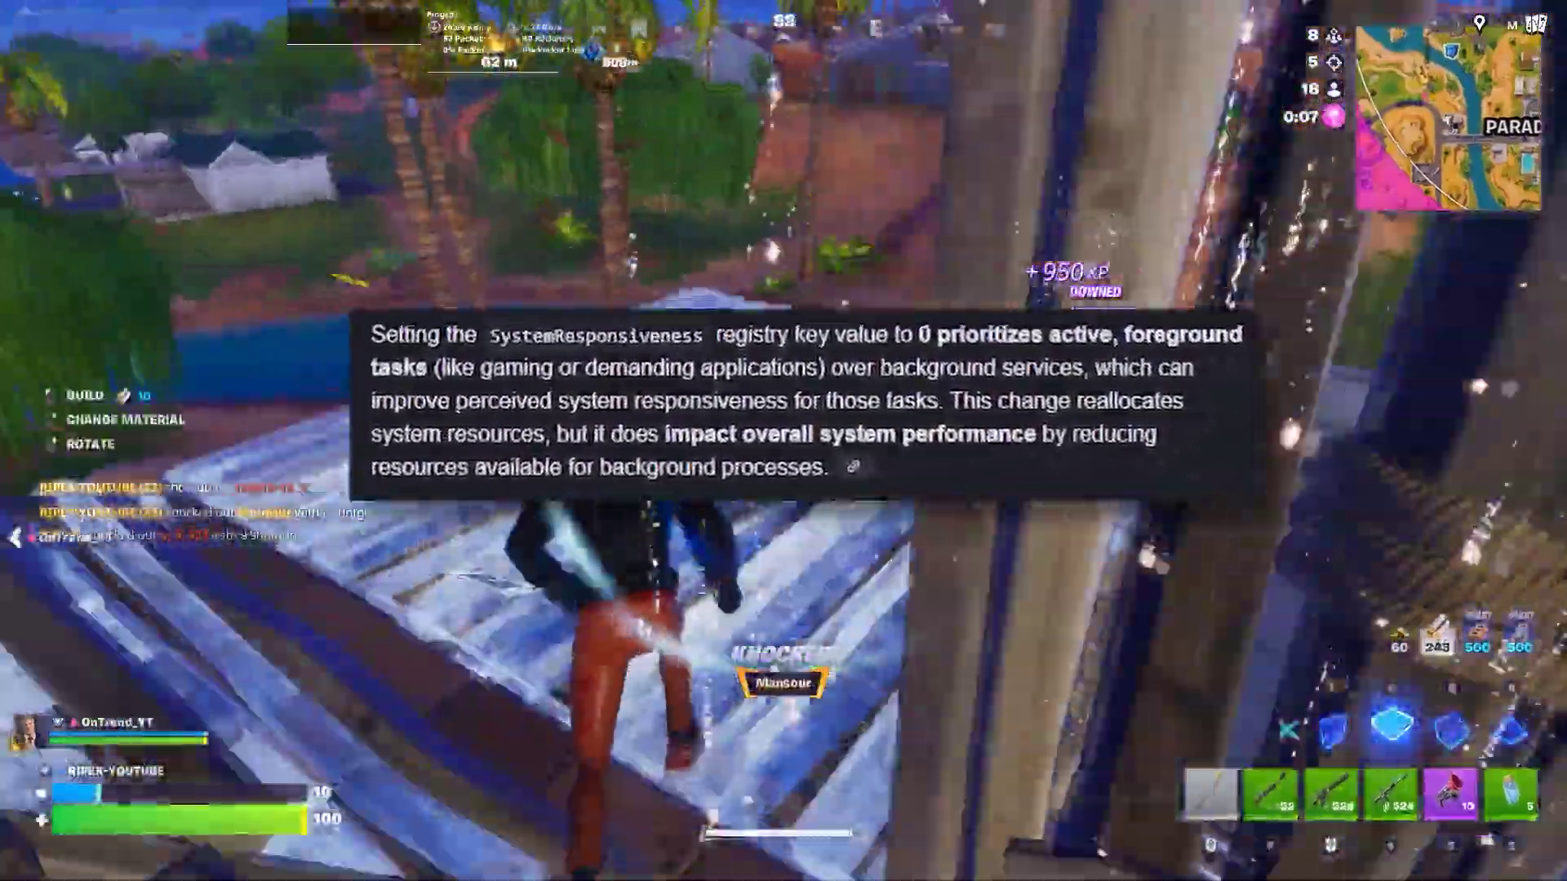
left_click(783, 441)
key("f")
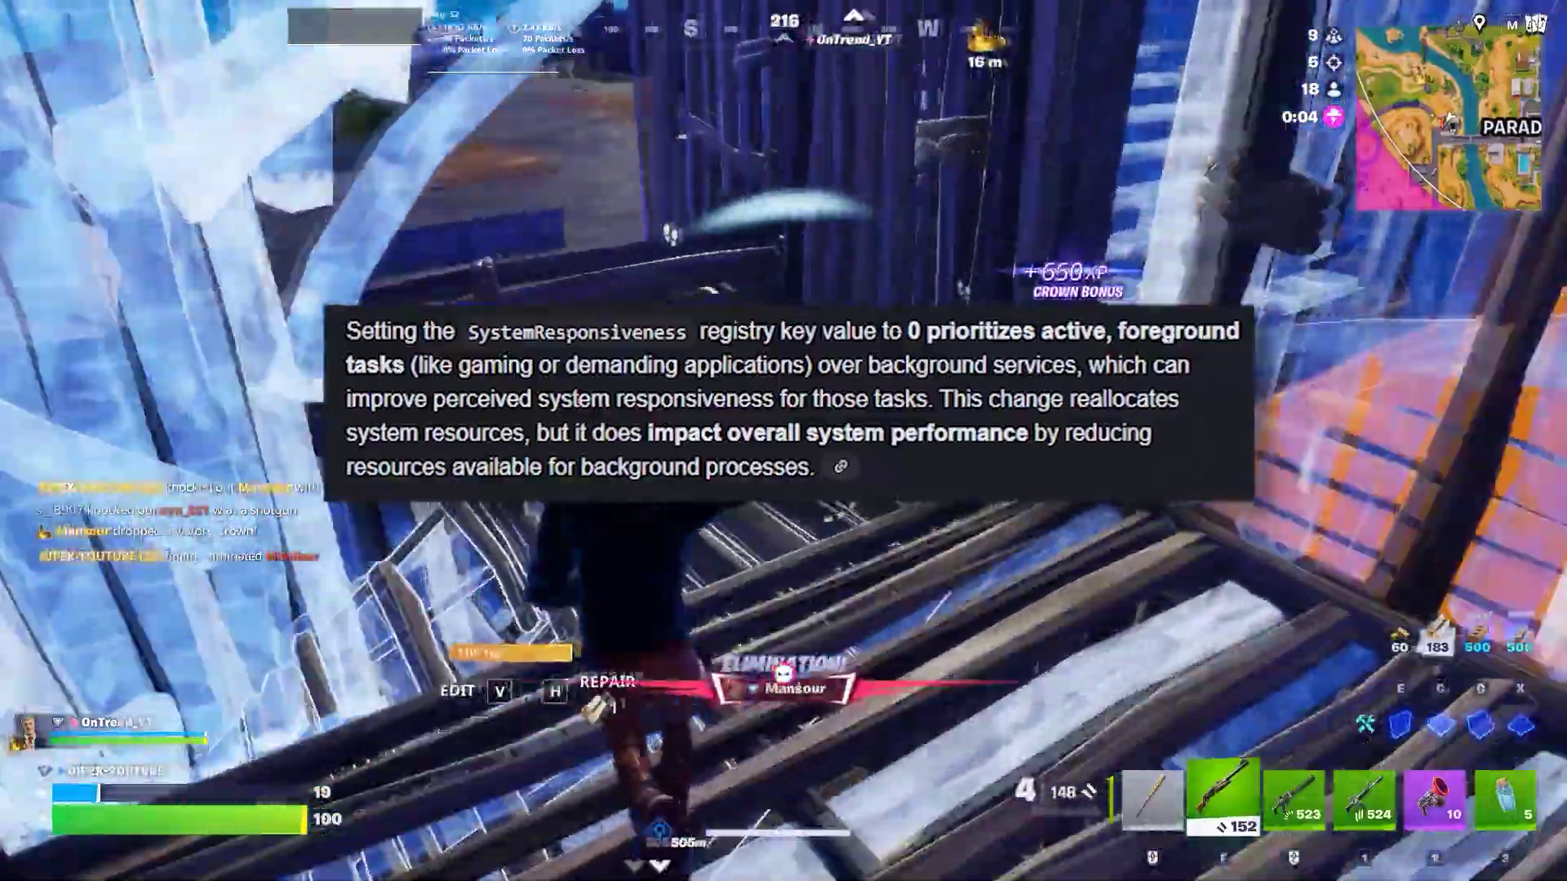
left_click(783, 441)
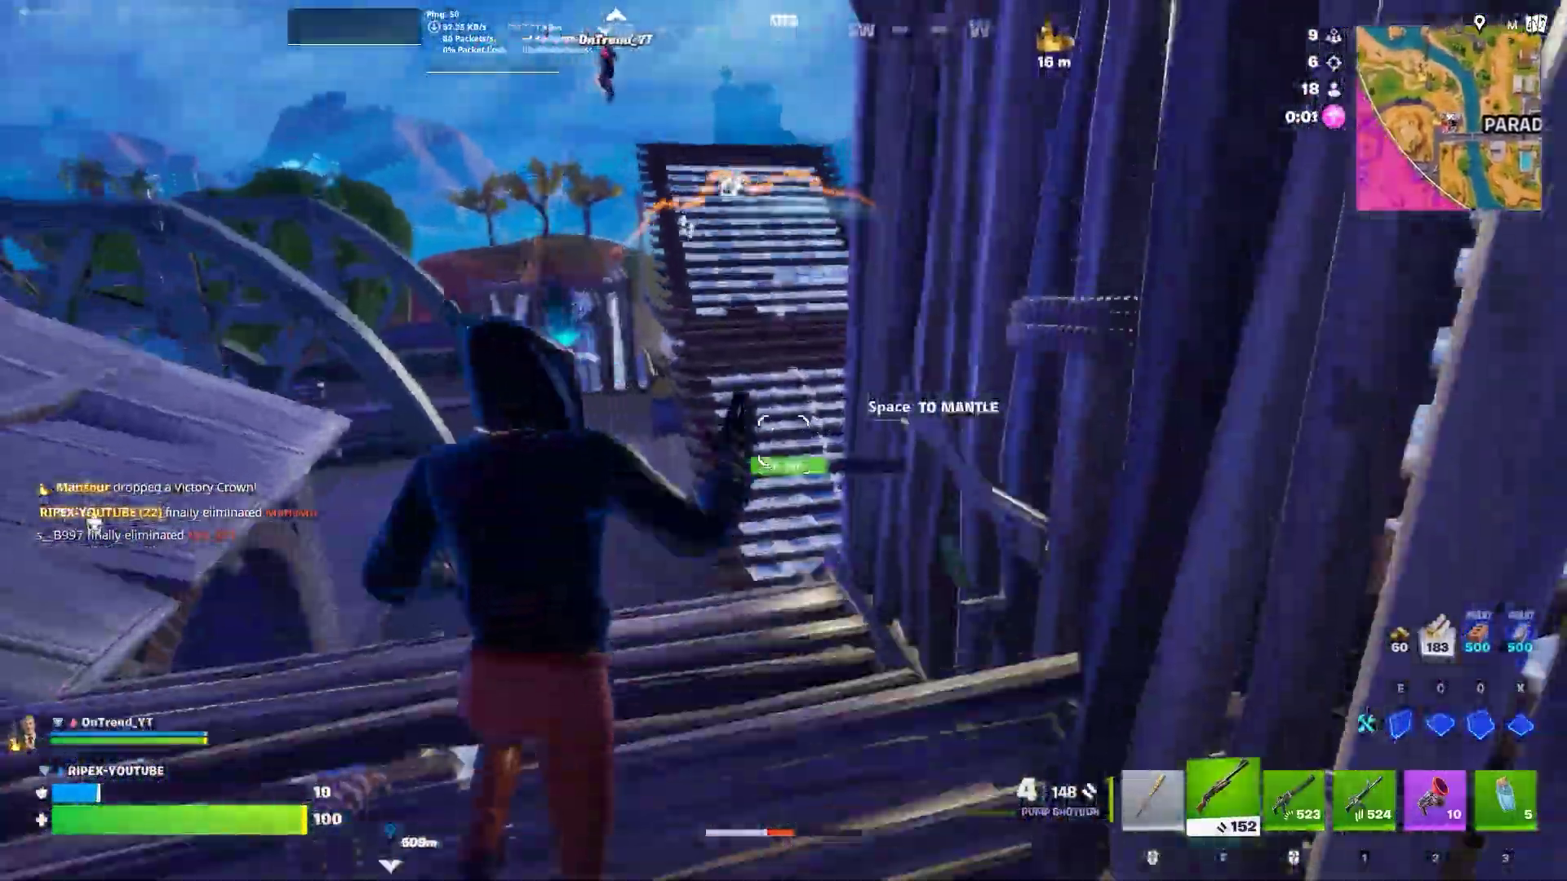
key("space")
left_click(783, 441)
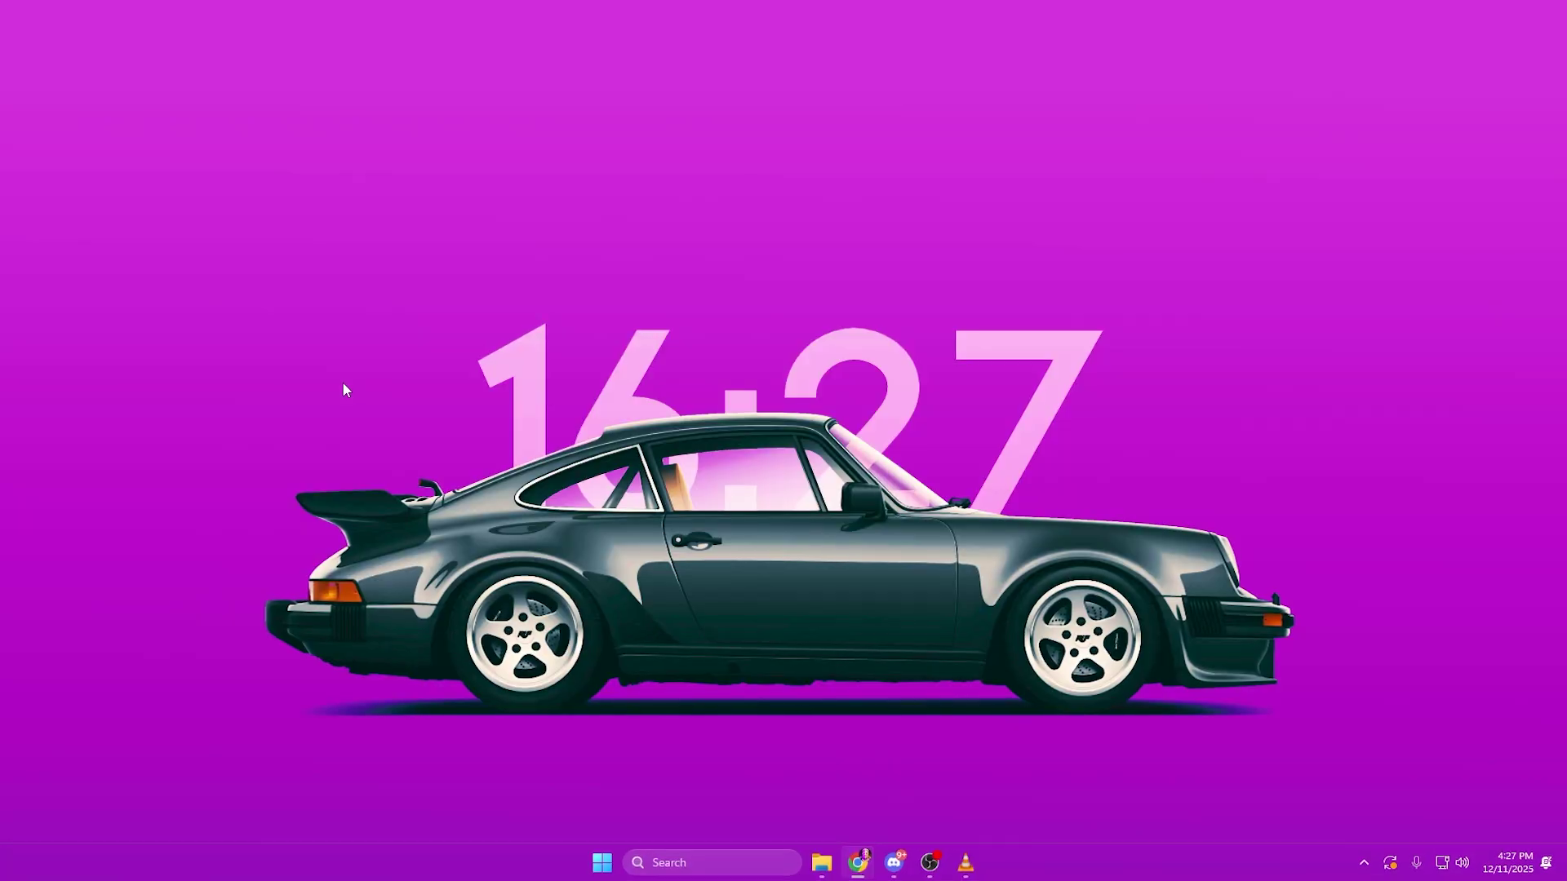
Find Registry Editor through the Windows search and run it as administrator.
key("super")
type("reg")
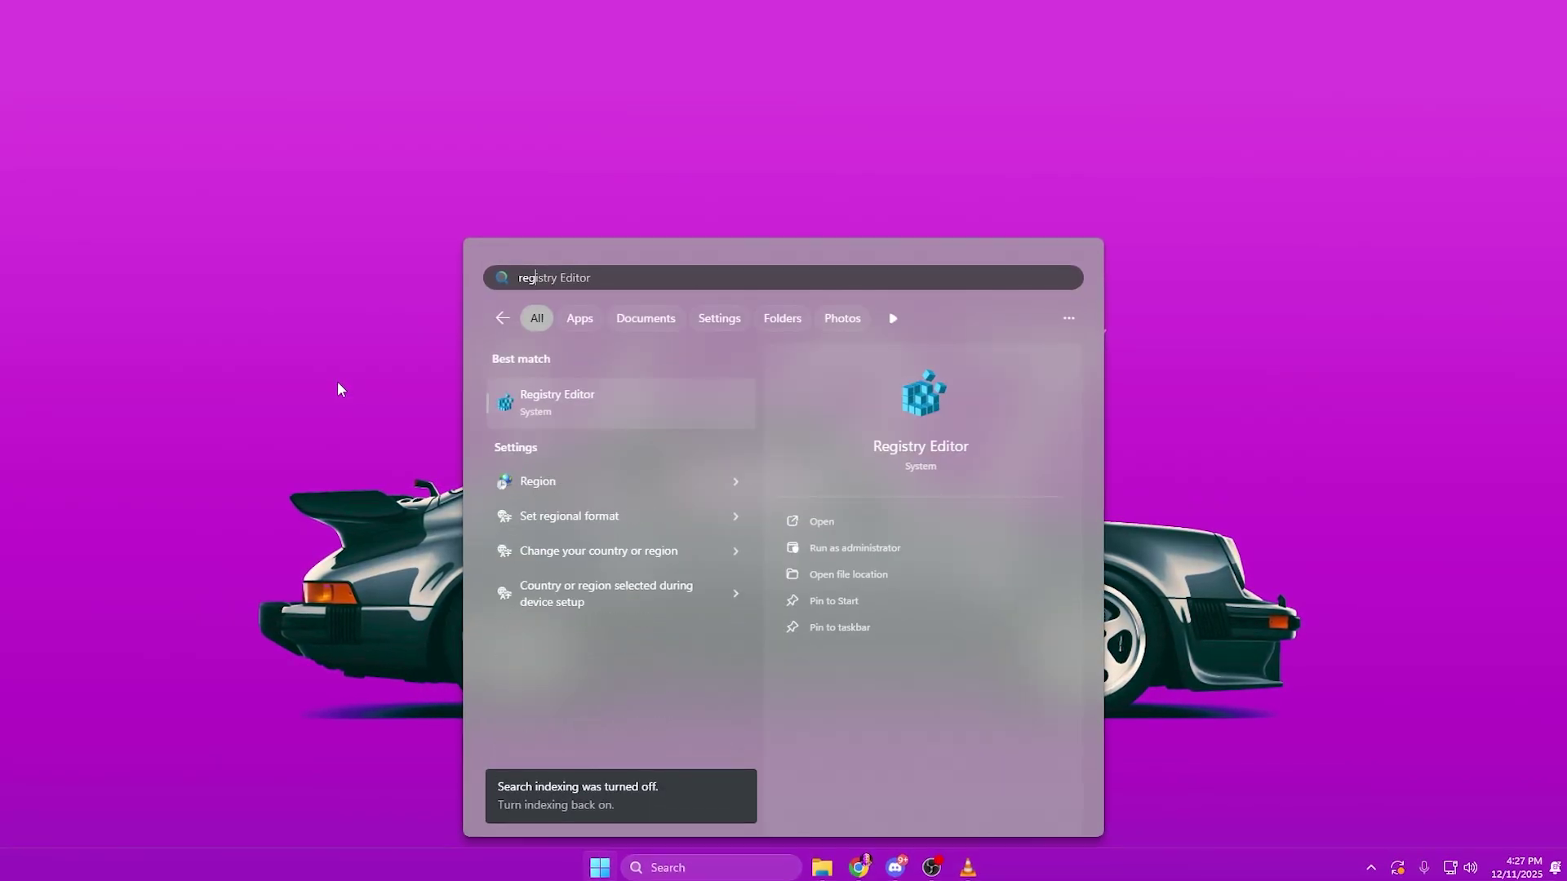
right_click(536, 408)
left_click(591, 413)
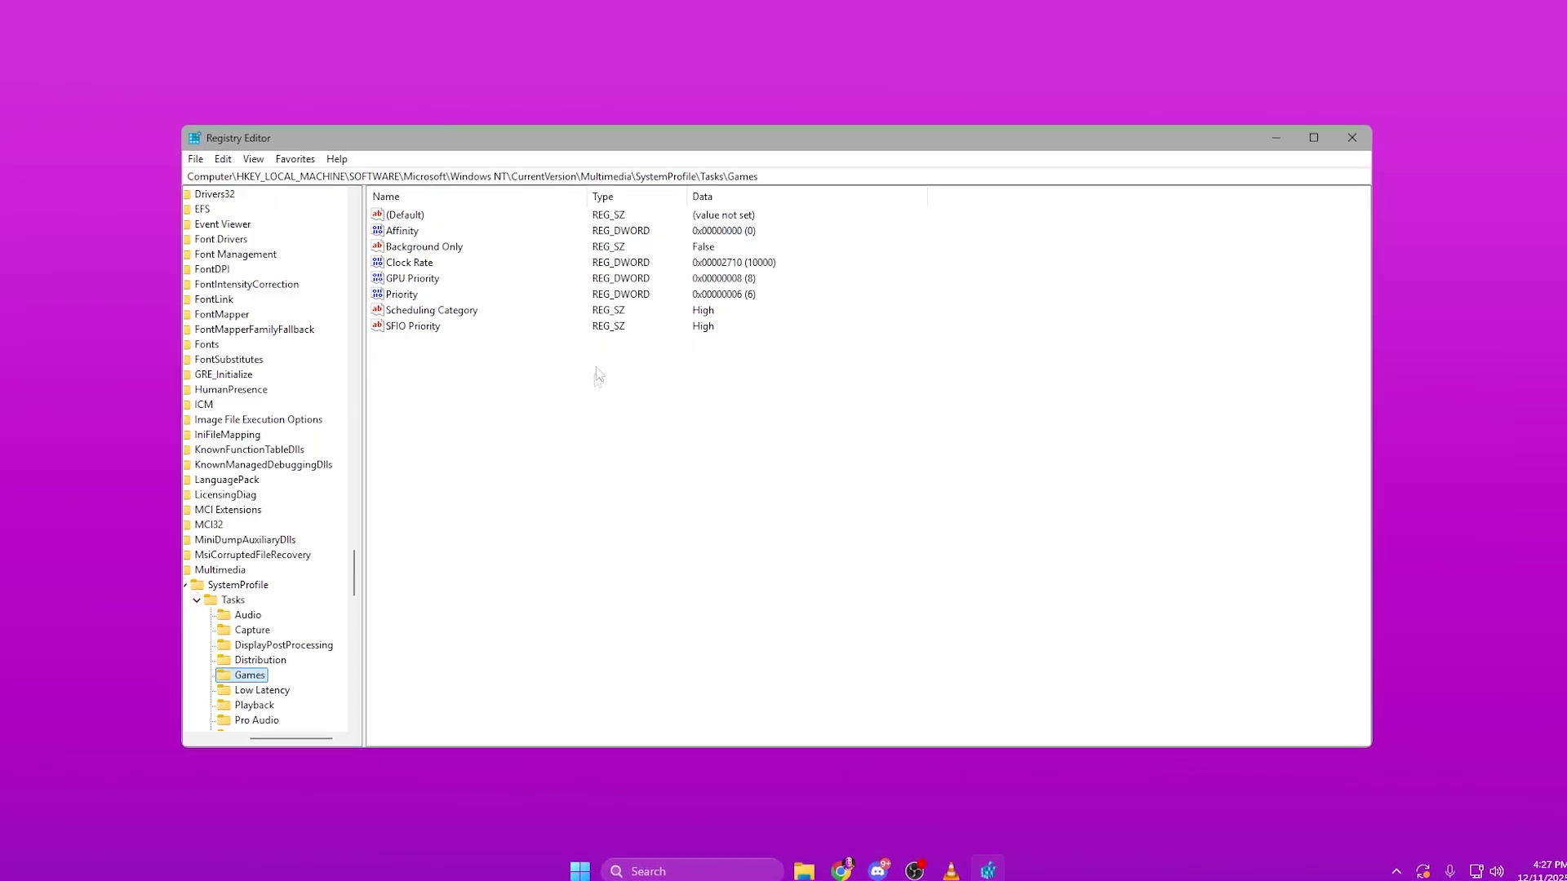
Go to the registry key HKEY_LOCAL_MACHINE\SOFTWARE\Microsoft\Windows NT\CurrentVersion\Multimedia\SystemProfile.
left_click(773, 176)
type("Computer\\HKEY_LOCAL_MACHINE\\SOFTWARE\\Microsoft\\Windows NT\\CurrentVersion\\Multimedia\\SystemProfile")
key("Return")
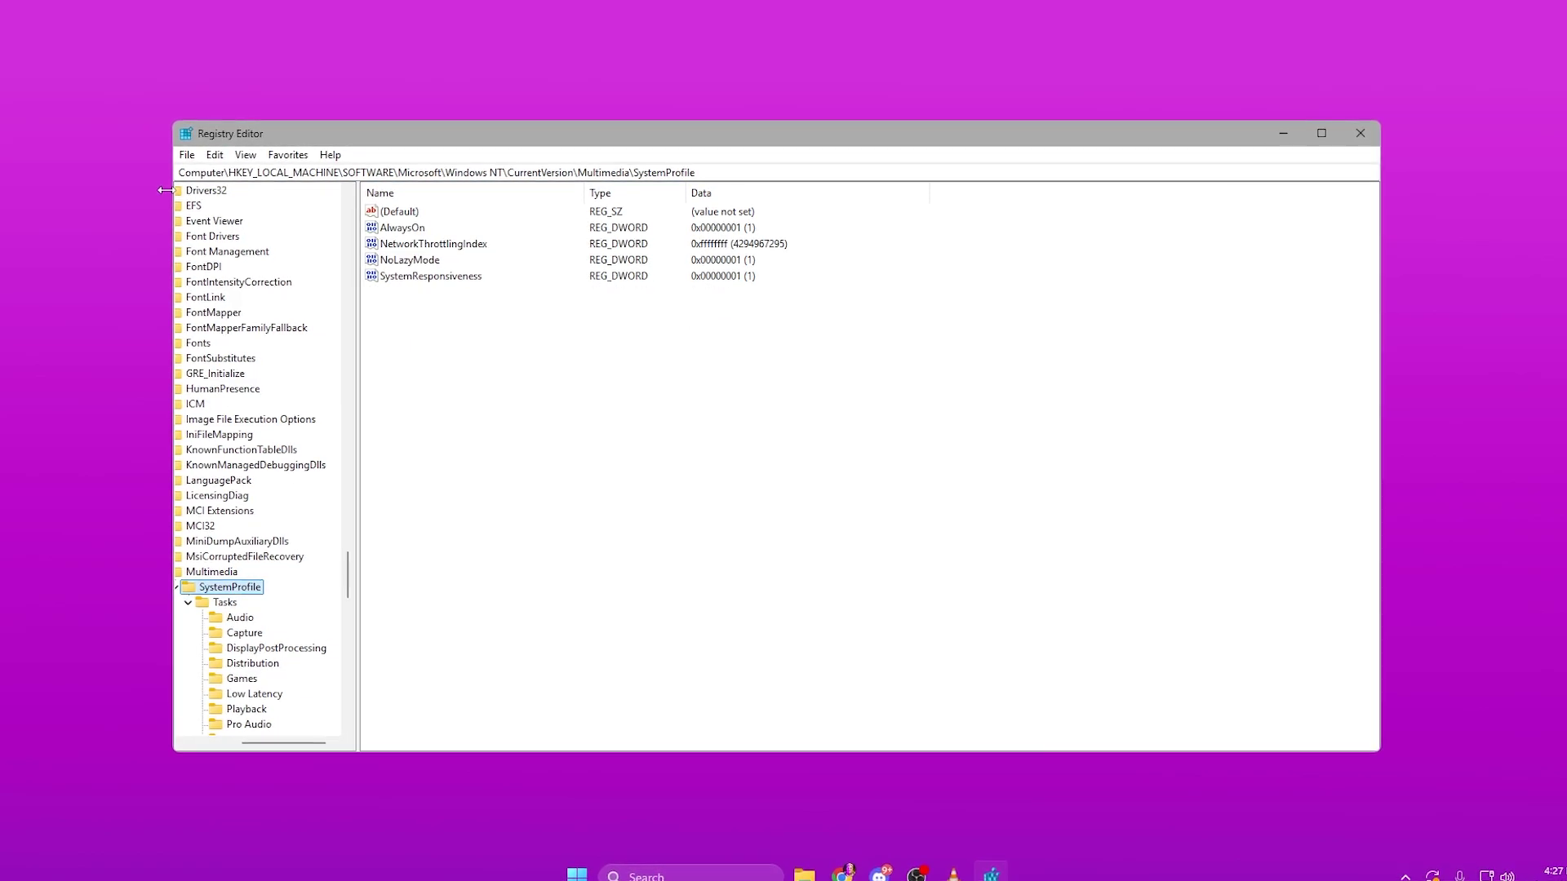
Accept the hexadecimal value ffffffff for NetworkThrottlingIndex and set SystemResponsiveness to 0 in the SystemProfile key.
double_click(452, 243)
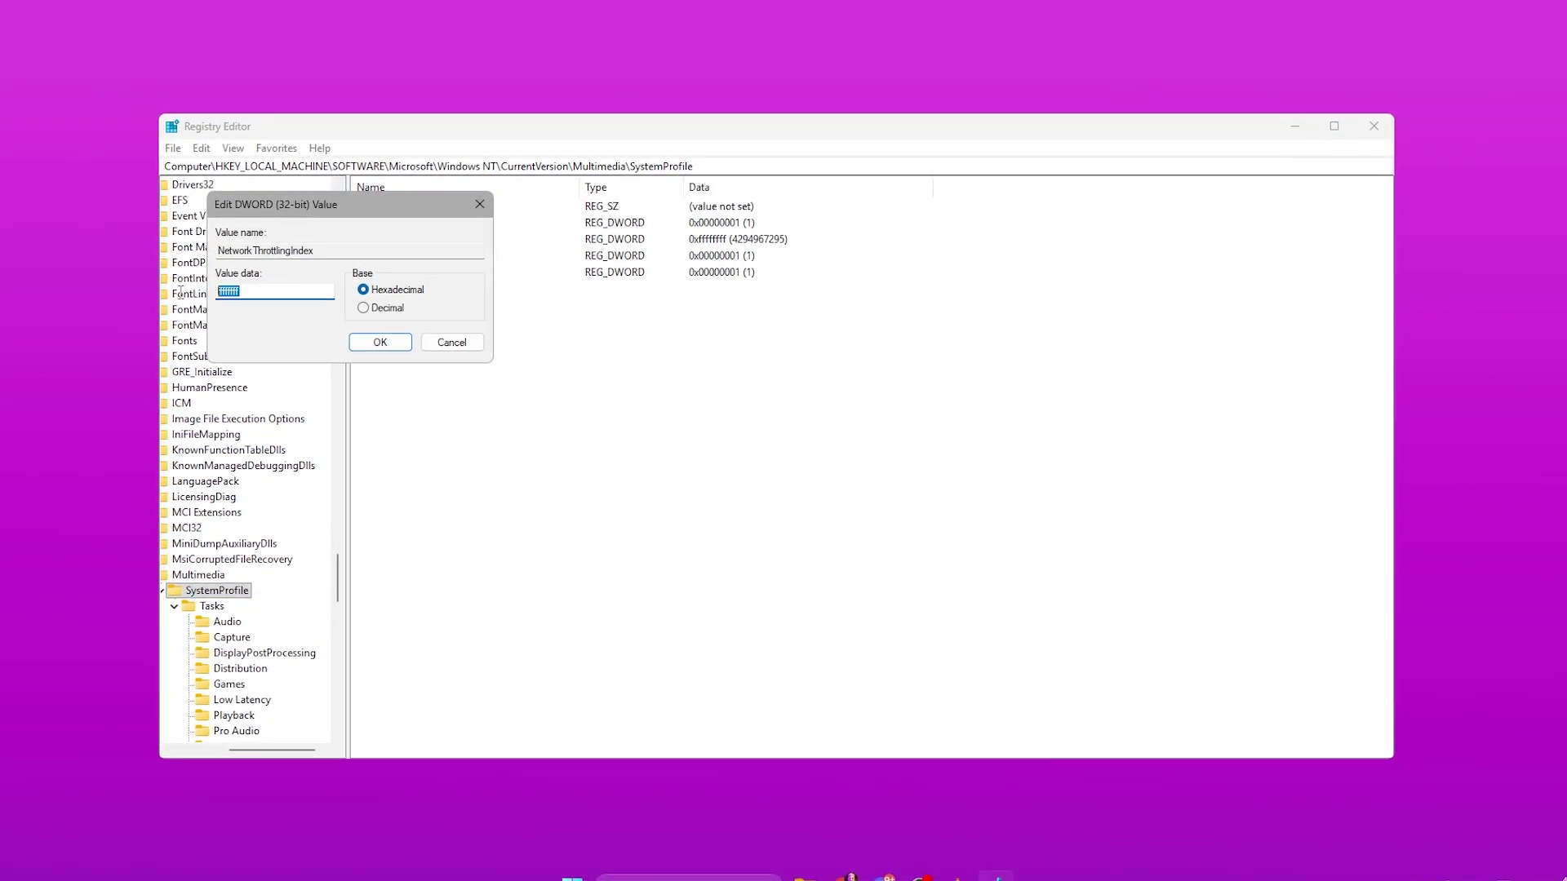
left_click(376, 341)
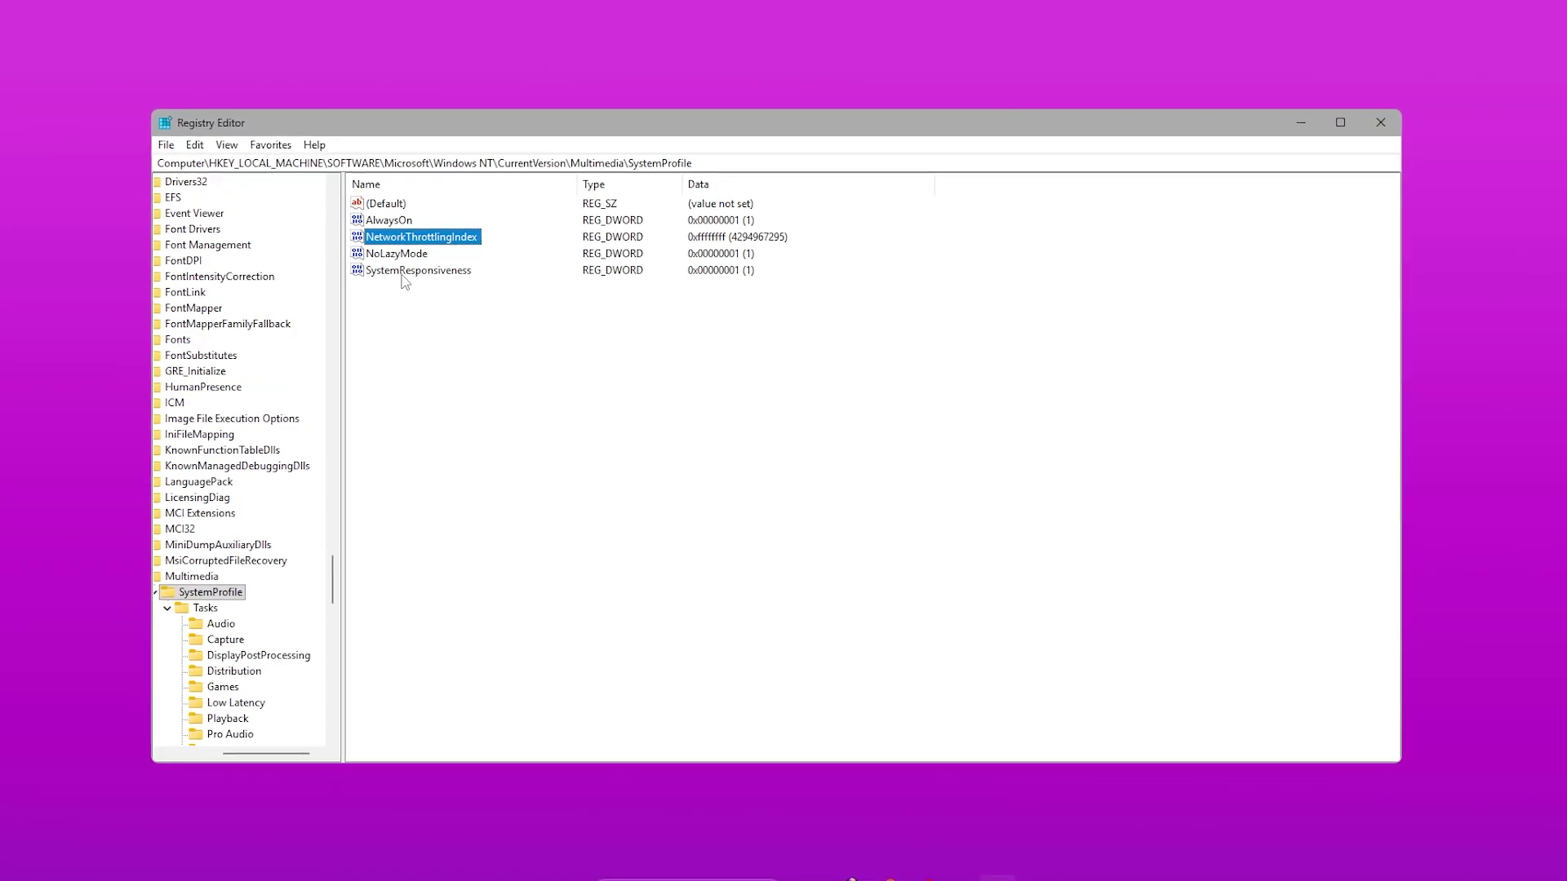
double_click(392, 271)
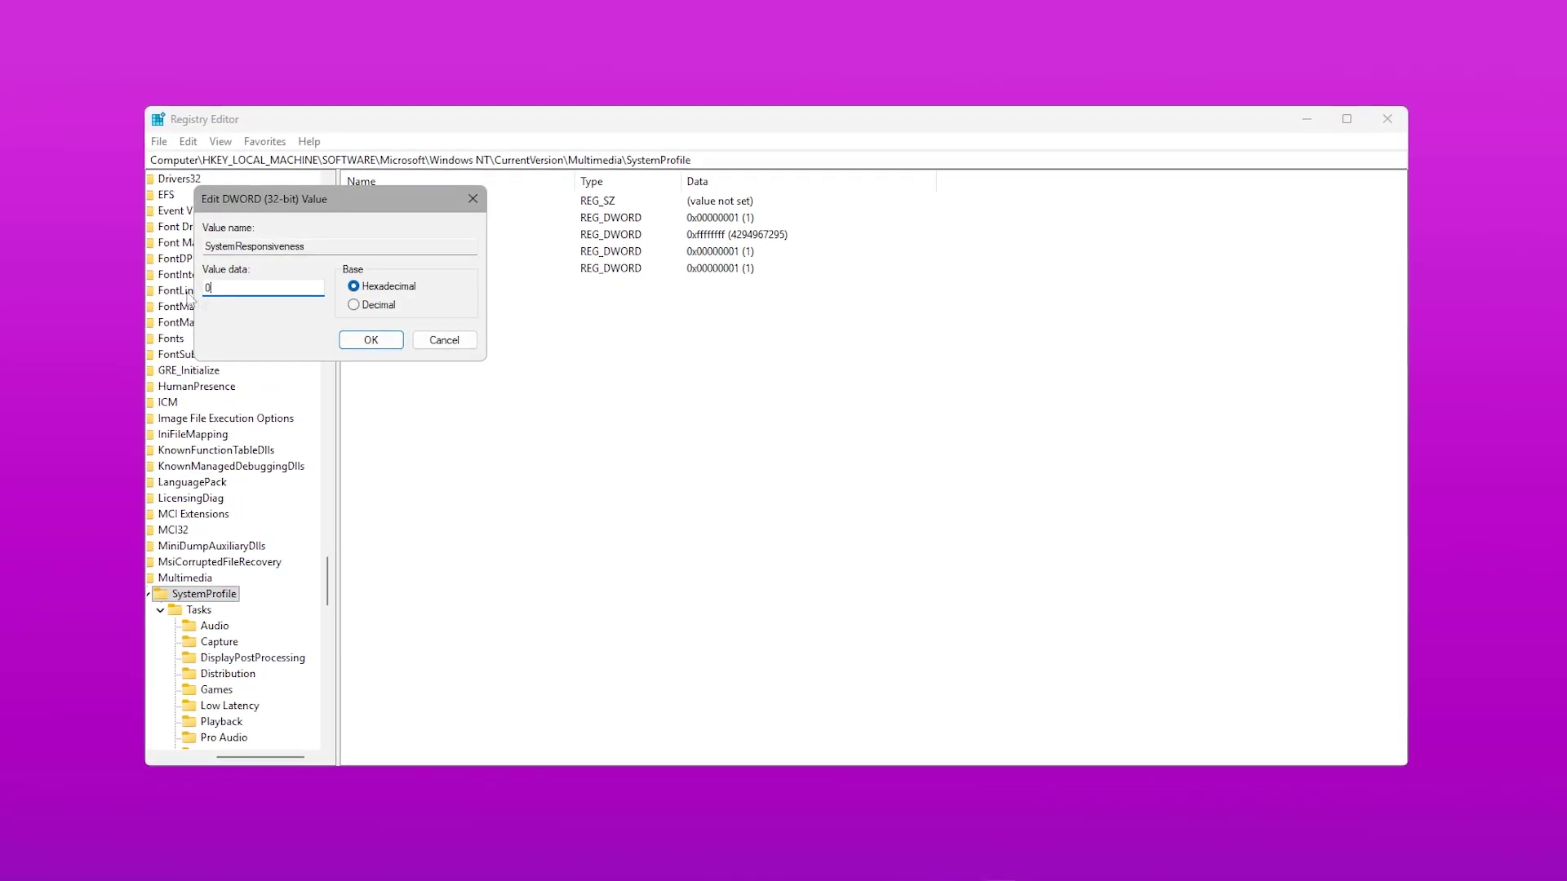
left_click(364, 340)
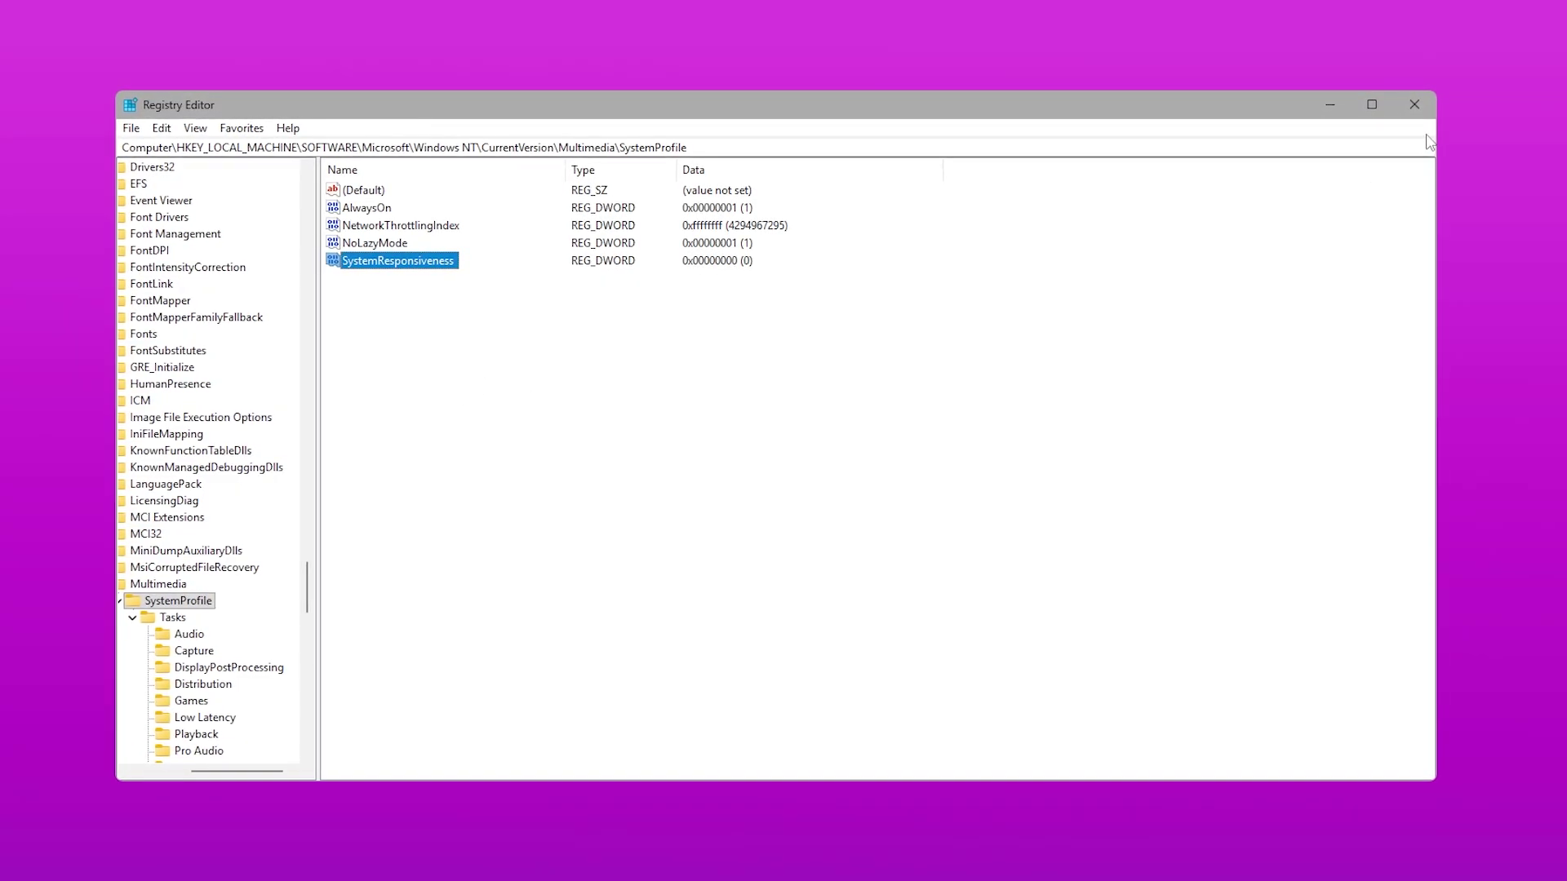
left_click(1420, 103)
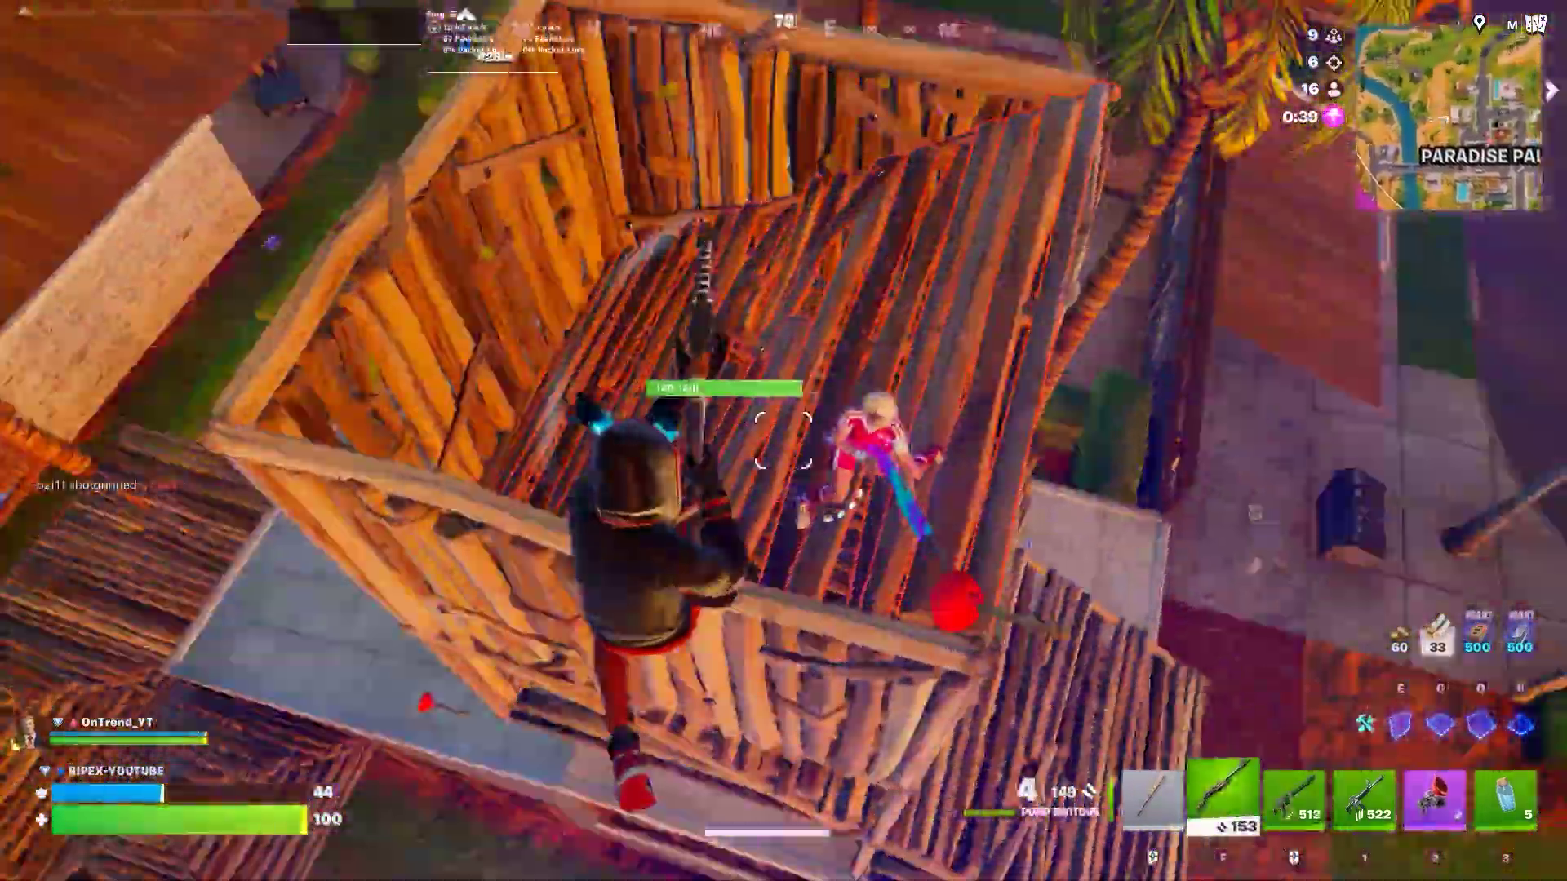
key("e")
key("f")
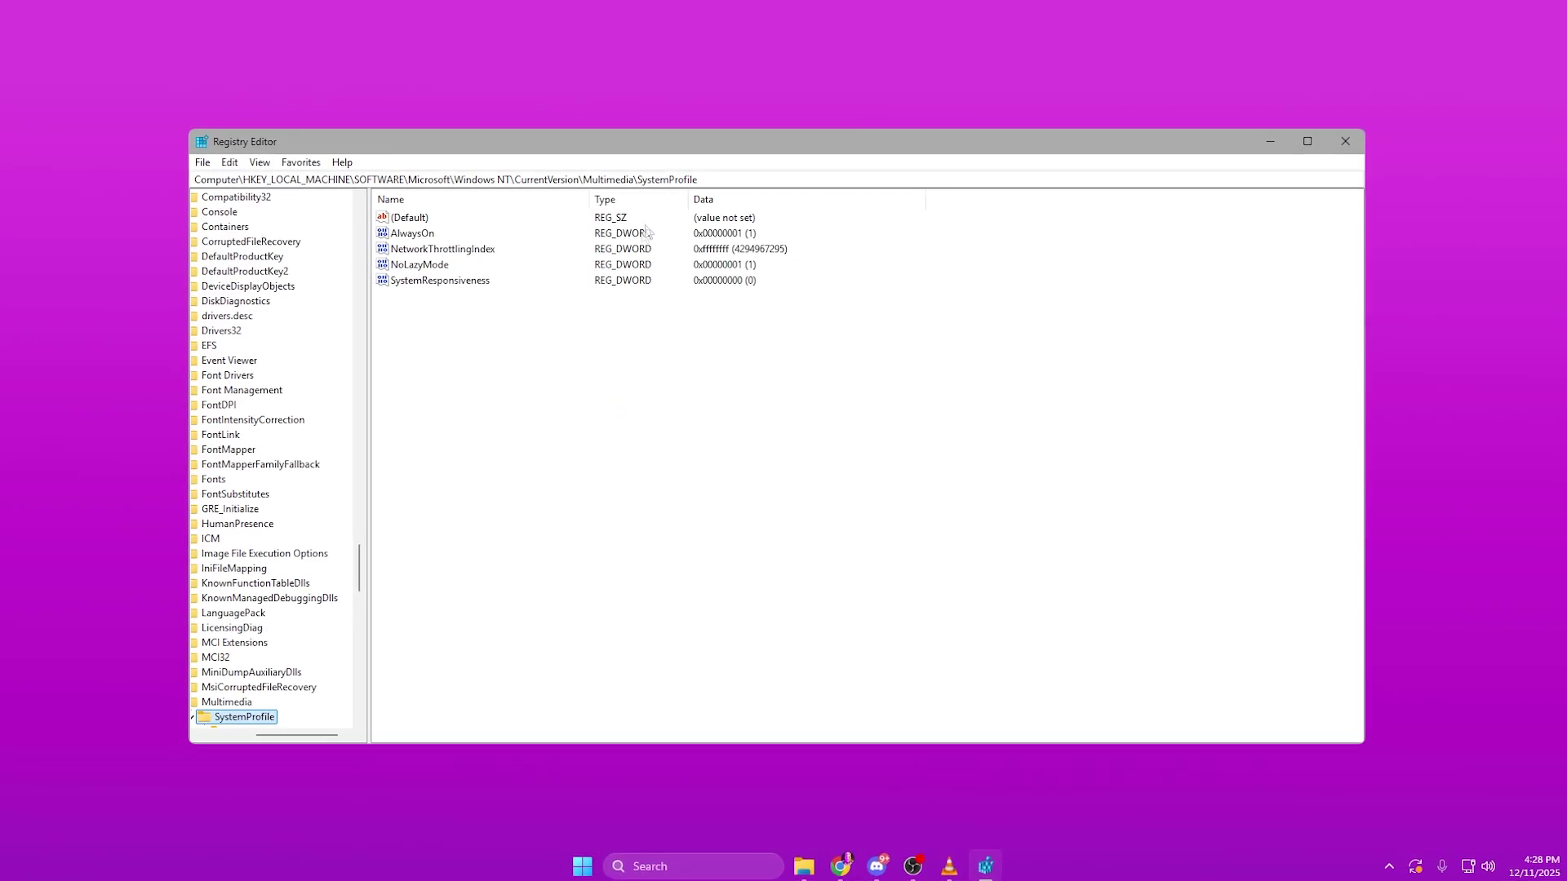
In Registry Editor, go to the key HKEY_LOCAL_MACHINE\SYSTEM\CurrentControlSet\Control\Session Manager\Memory Management.
left_click_drag(700, 180, 193, 181)
type("HKEY_LOCAL_MACHINE\\SYSTEM\\CurrentControlSet\\Control\\Session Manager\\Memory Management")
key("Return")
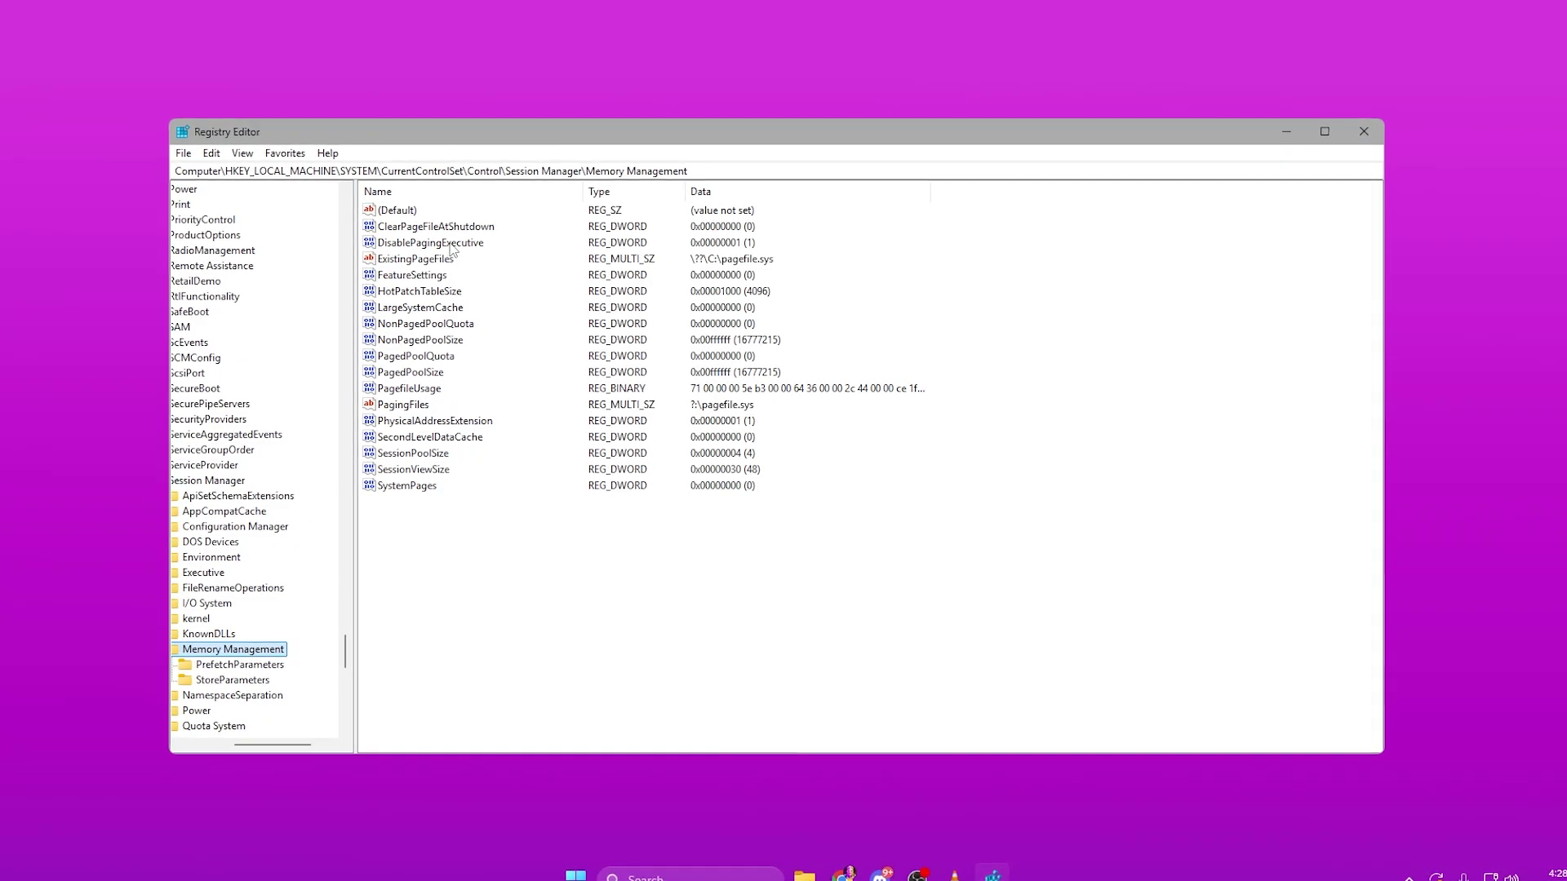
Accept the value 1 for DisablePagingExecutive and set LargeSystemCache to 1 in the Memory Management key.
double_click(450, 244)
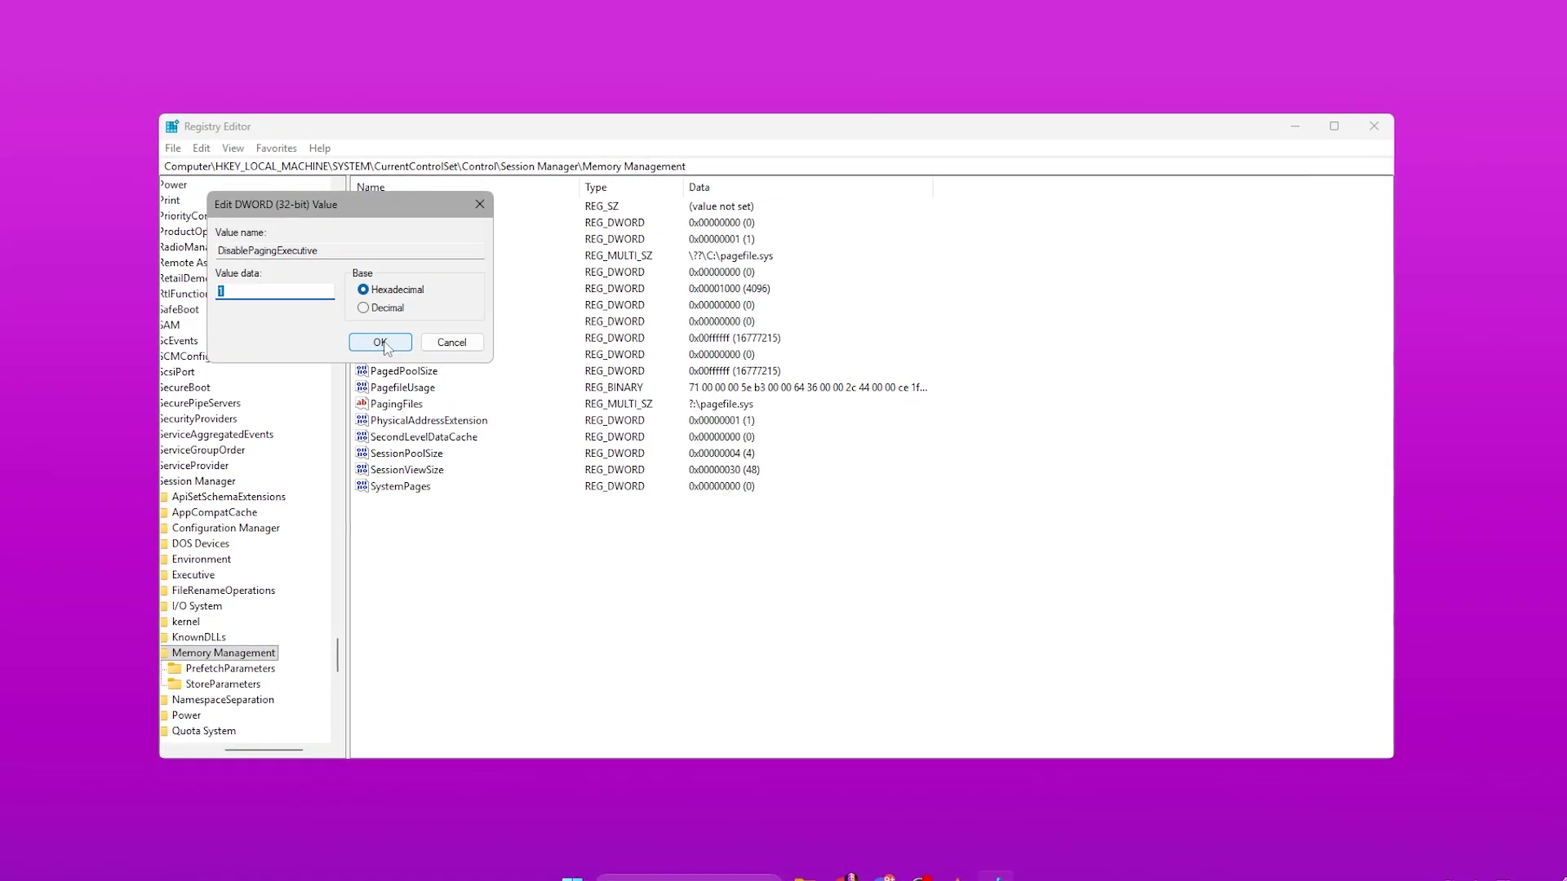
left_click(382, 343)
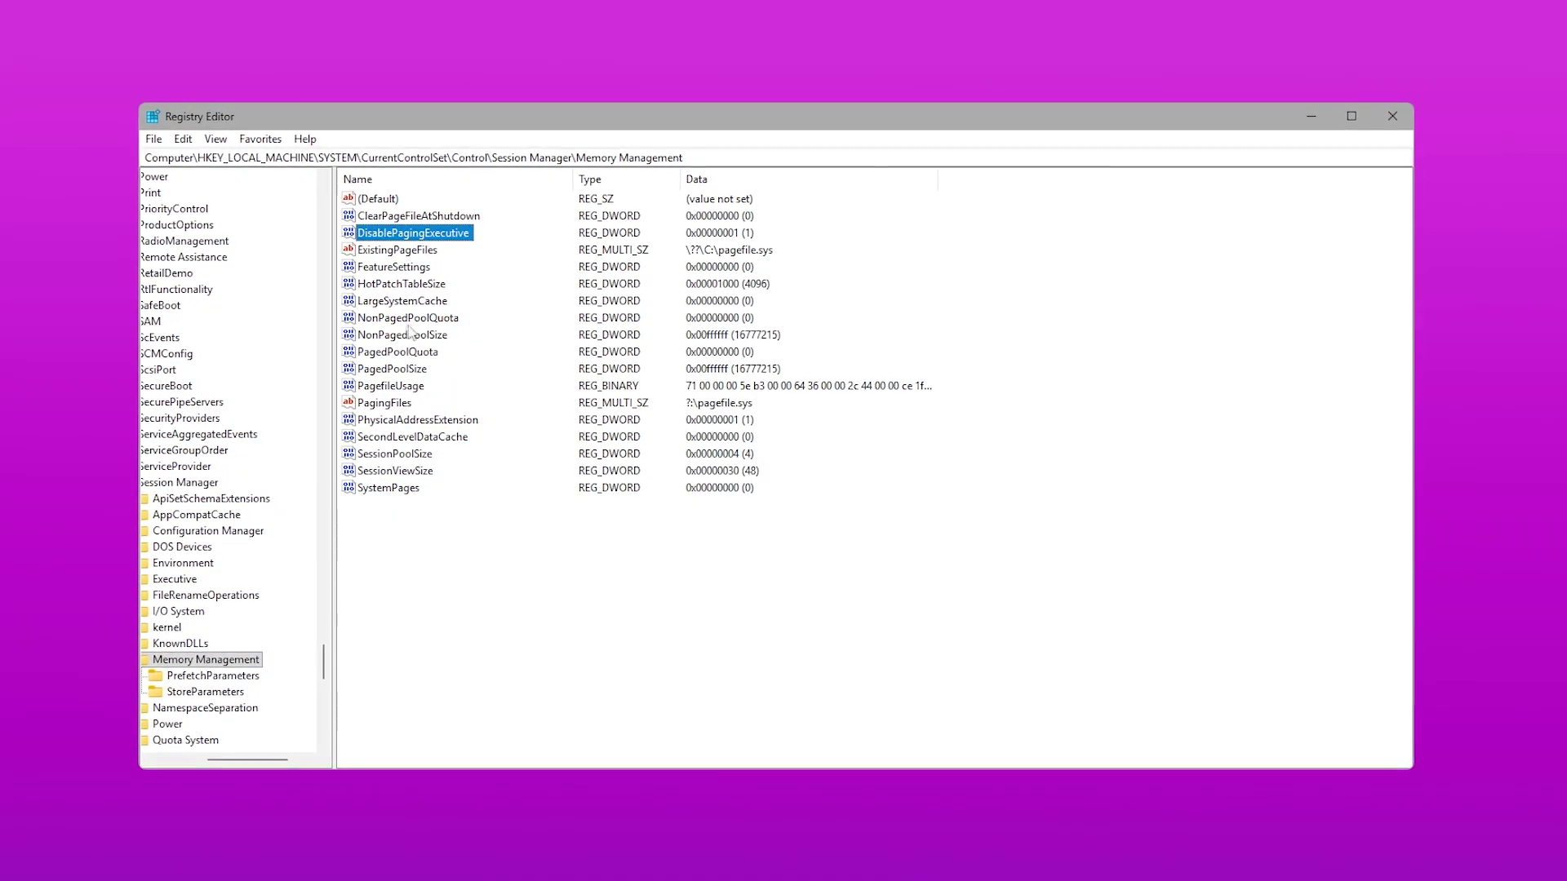
double_click(414, 304)
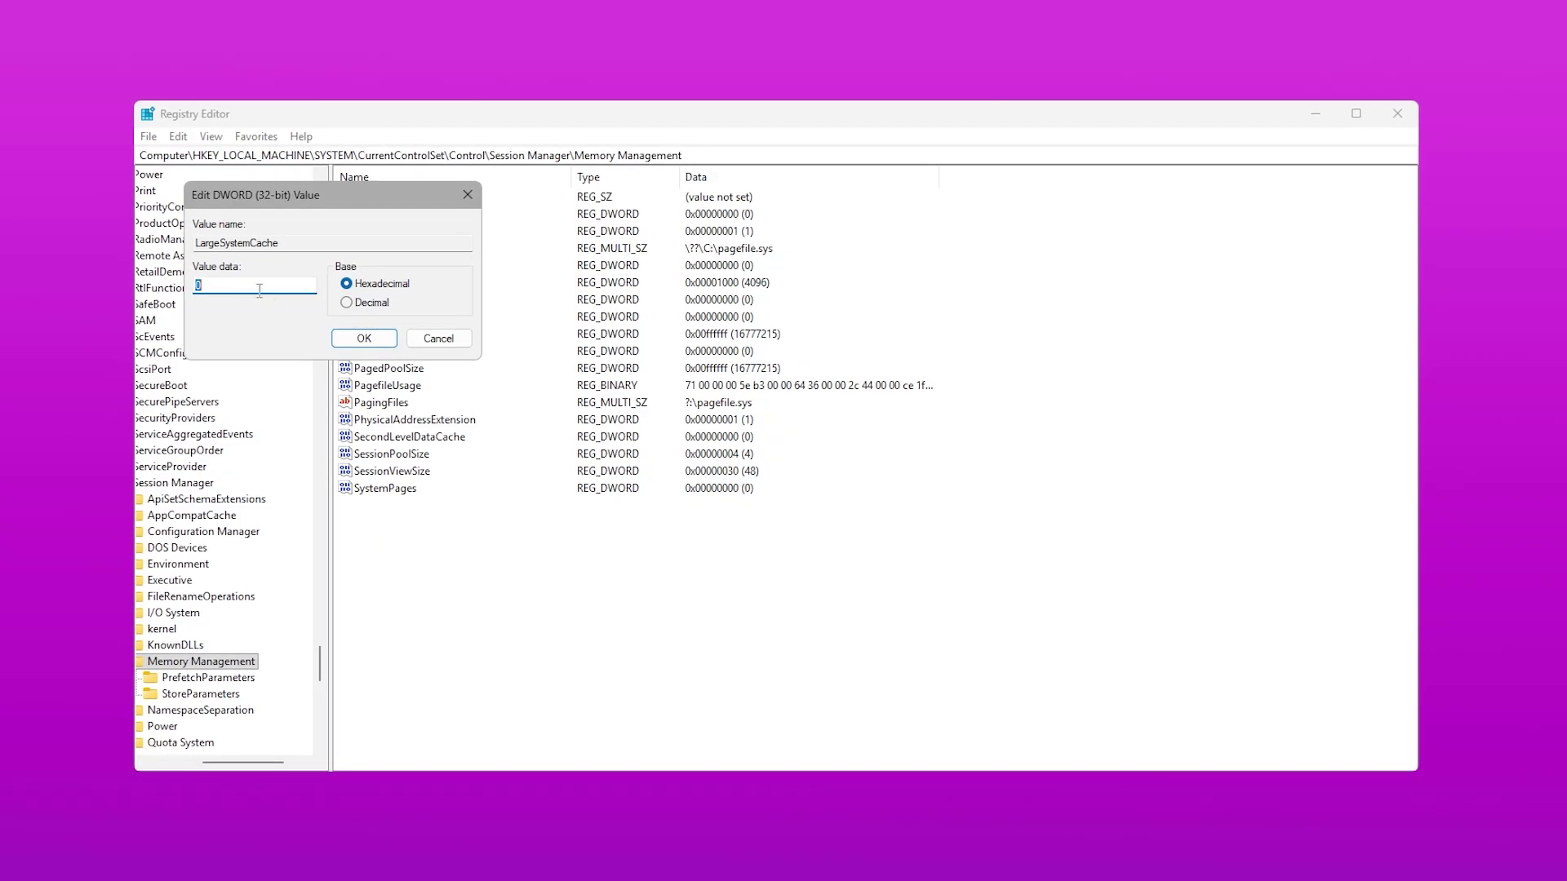
type("1")
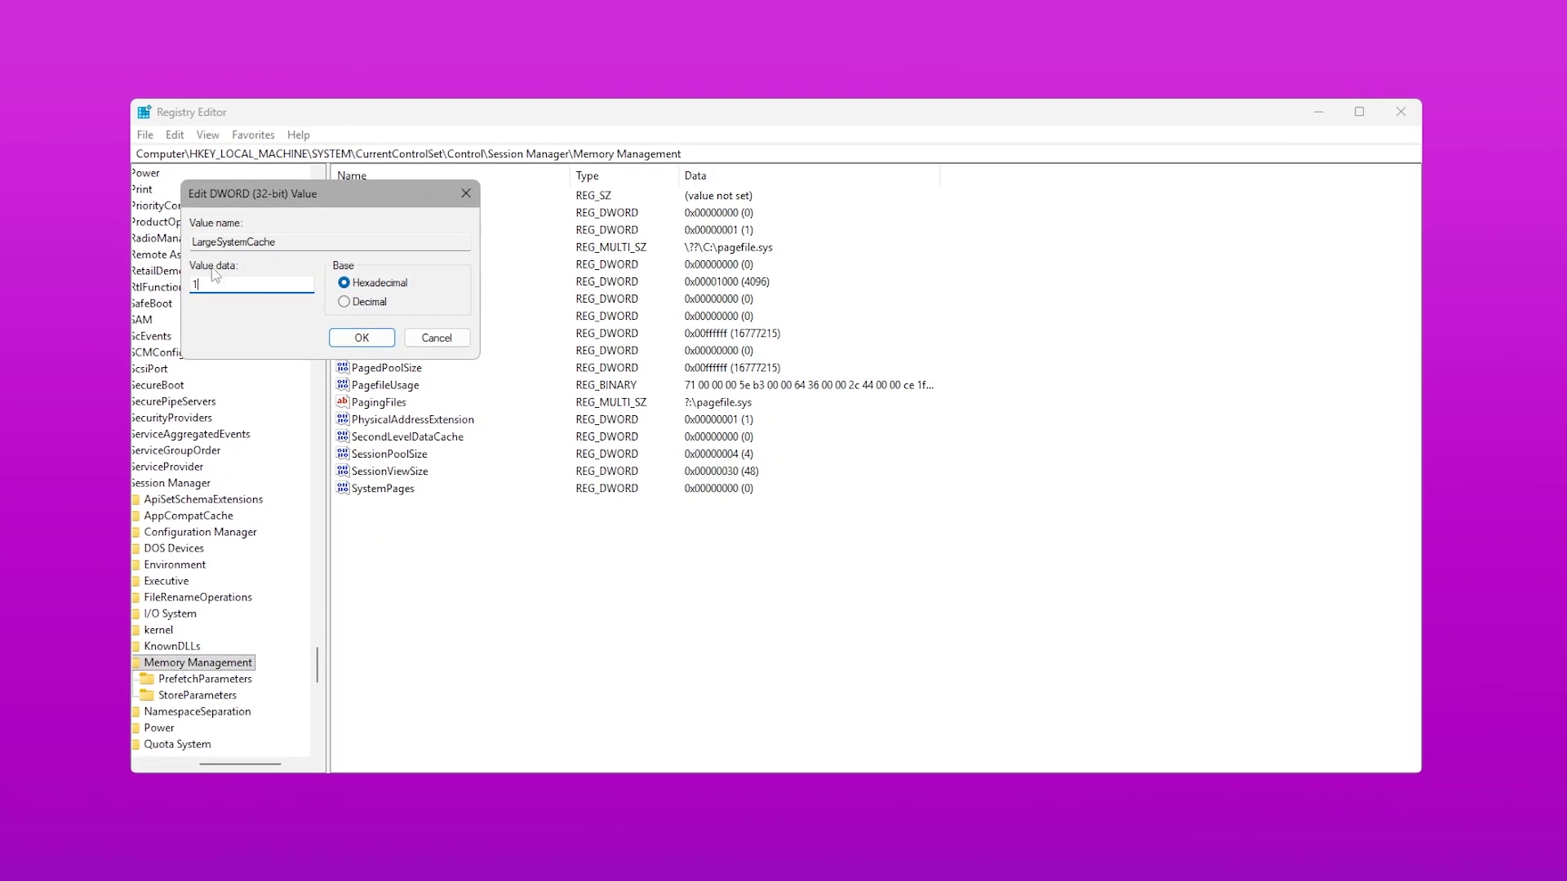
left_click(359, 337)
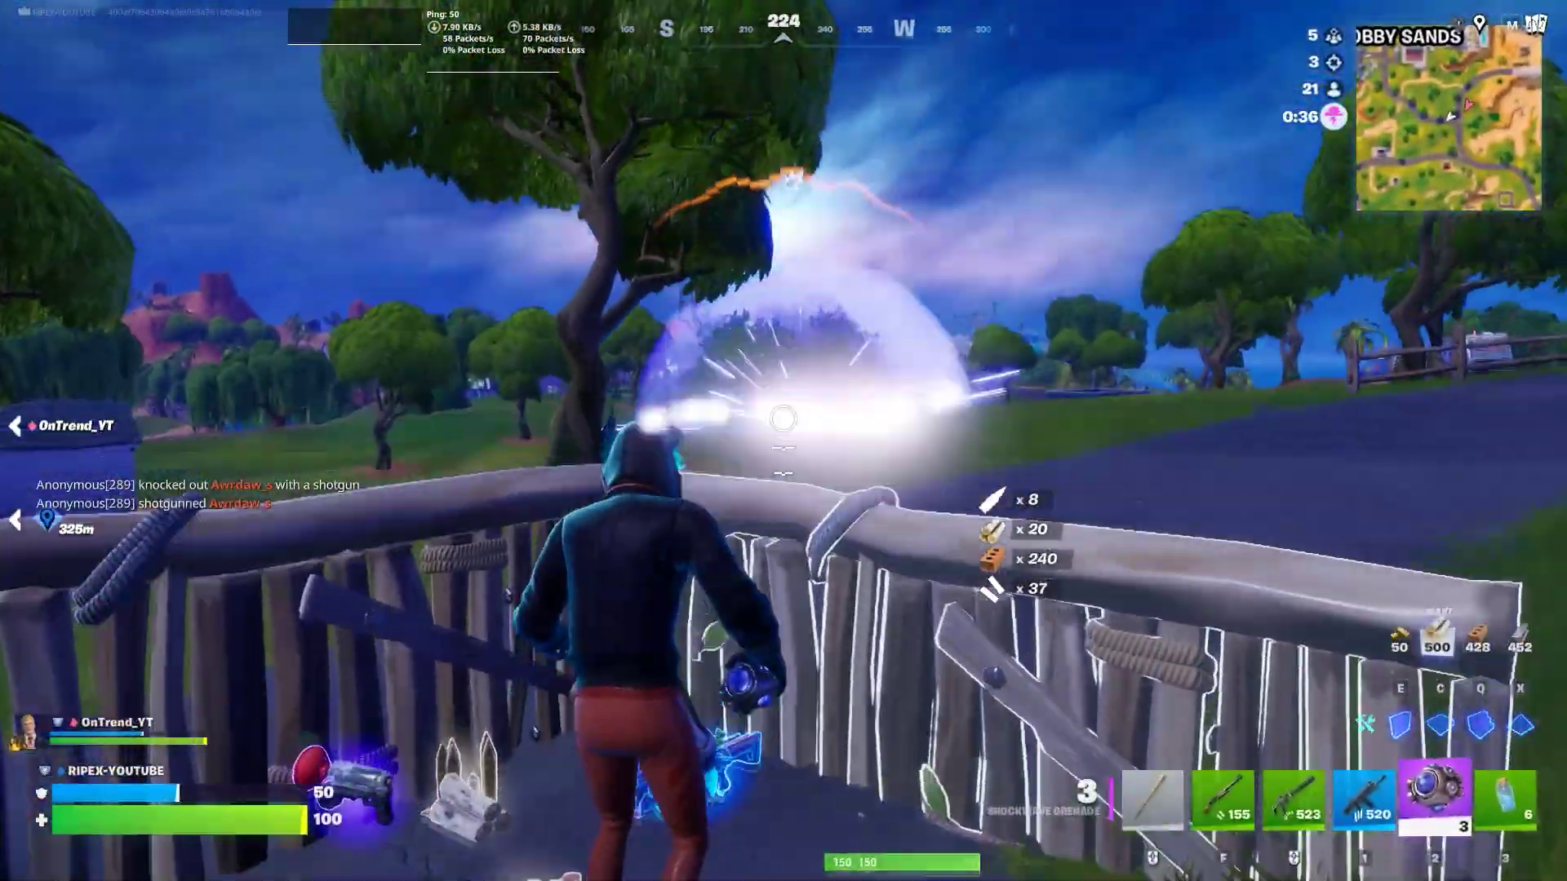
key("space")
left_click(783, 419)
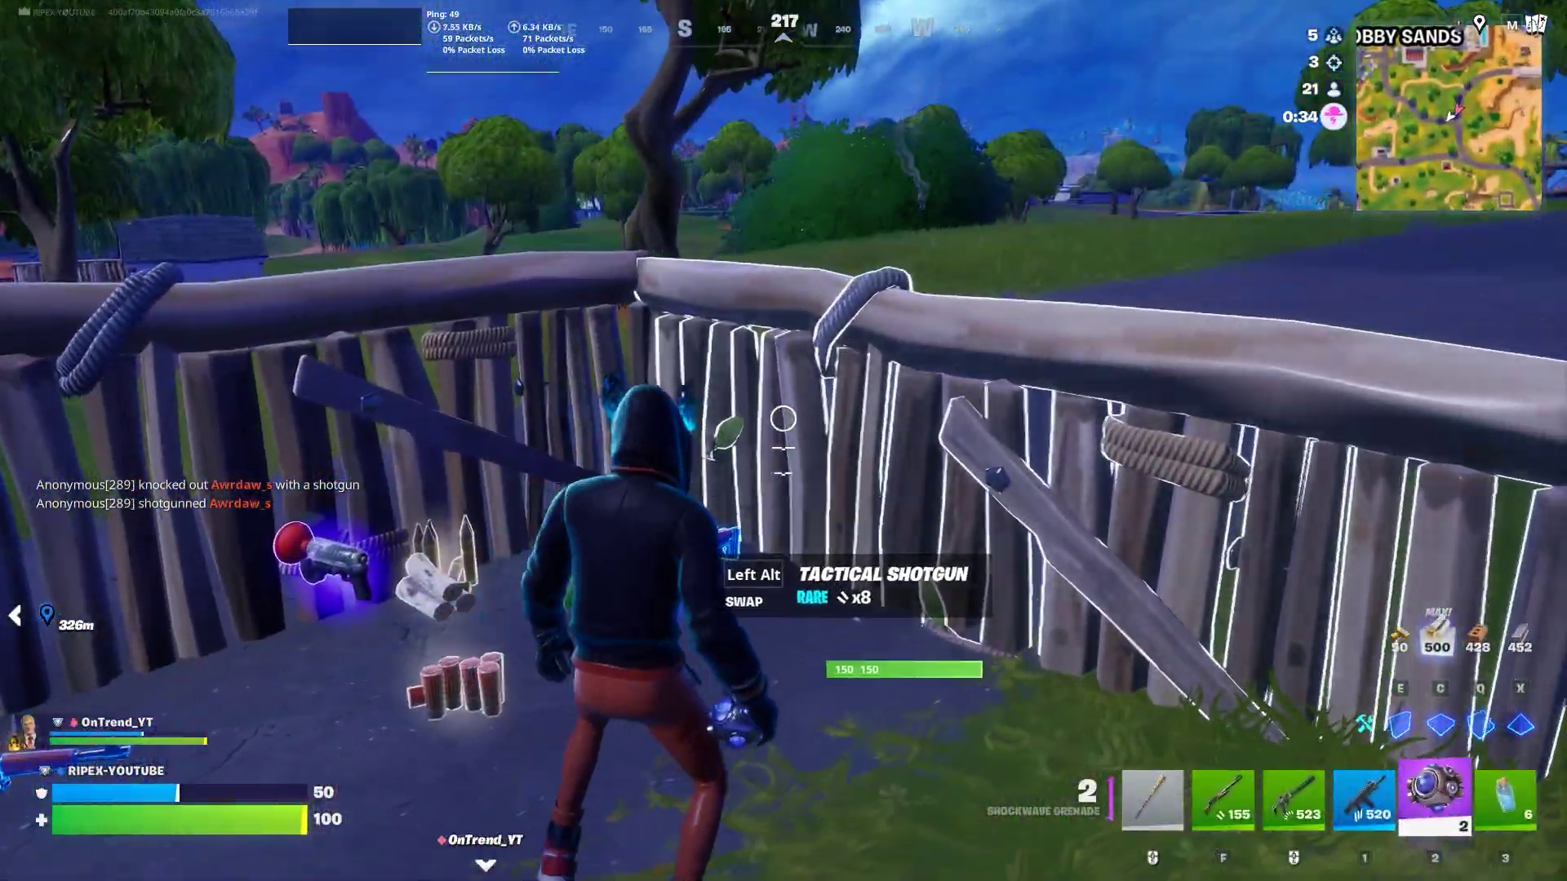
key("1")
key("space")
key("q")
left_click(784, 419)
key("1")
right_click(784, 419)
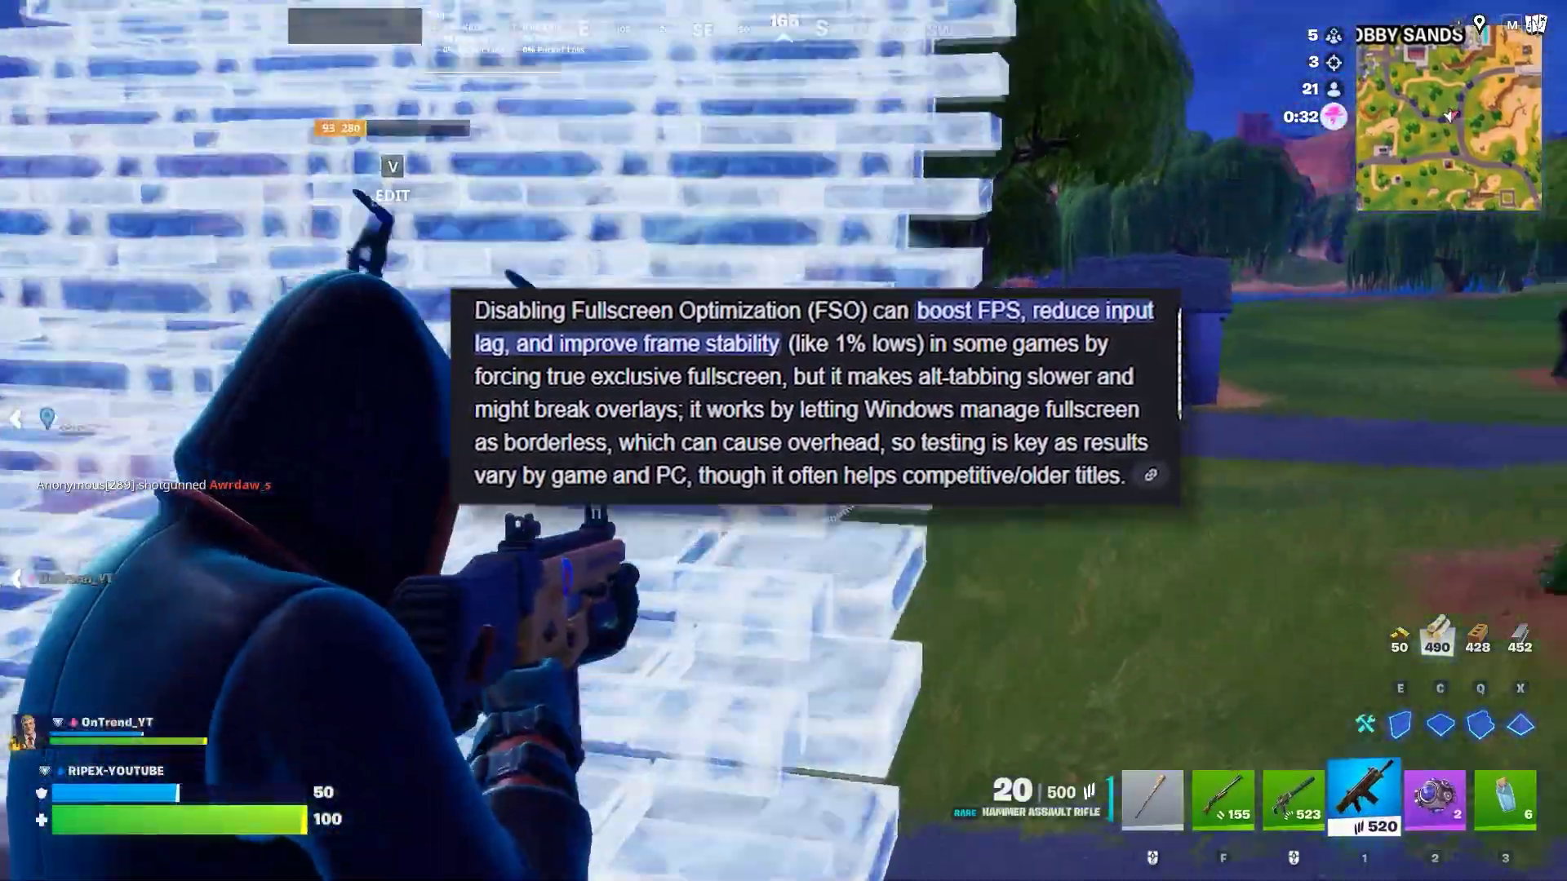
left_click(784, 440)
key("2")
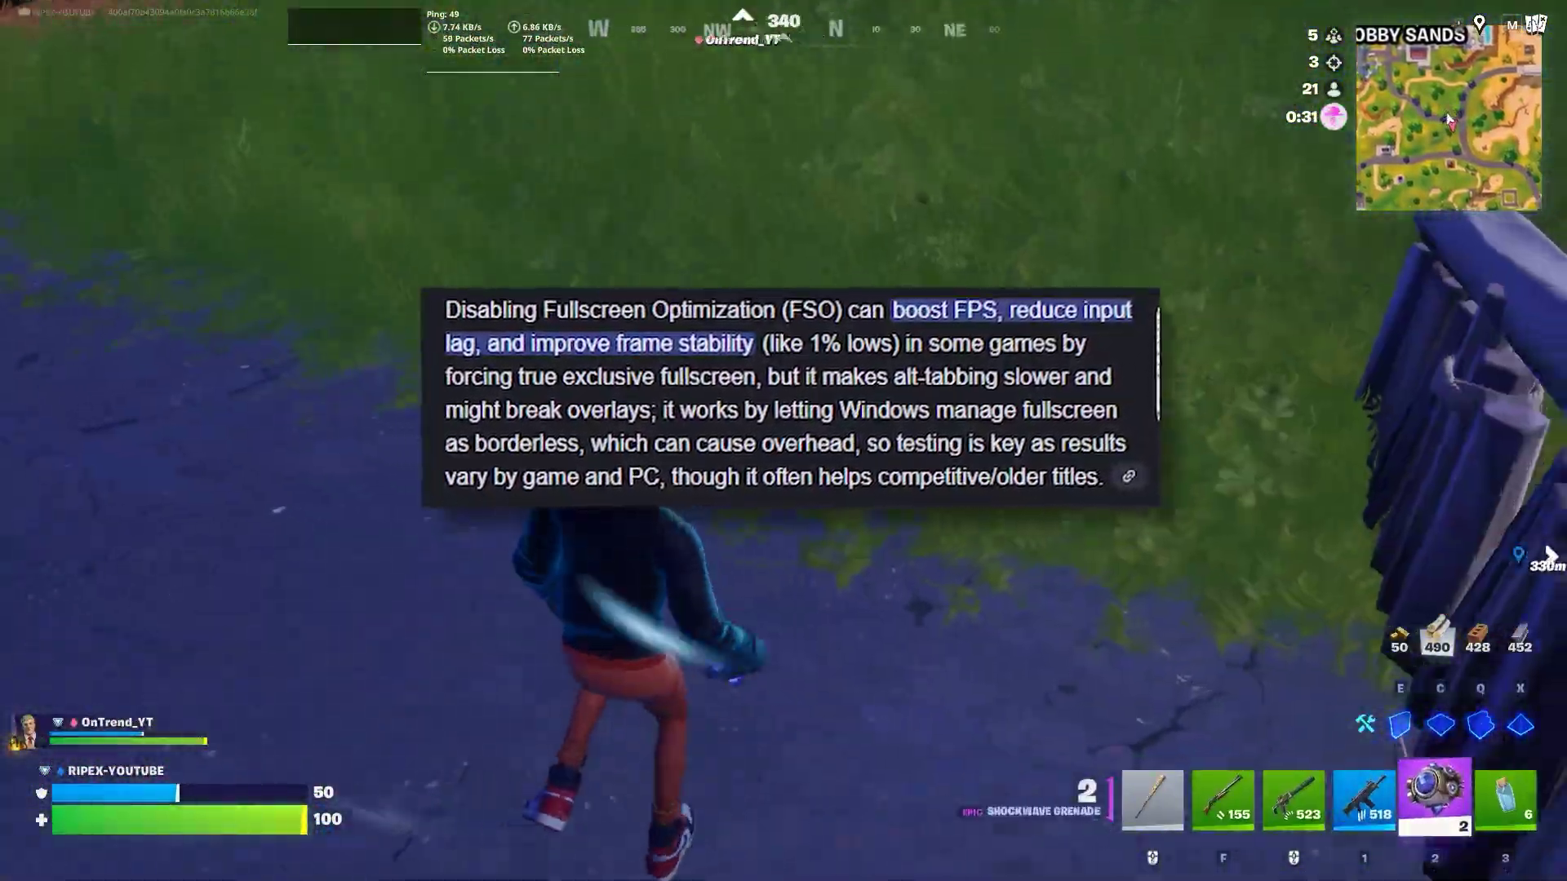
left_click(784, 419)
key("f")
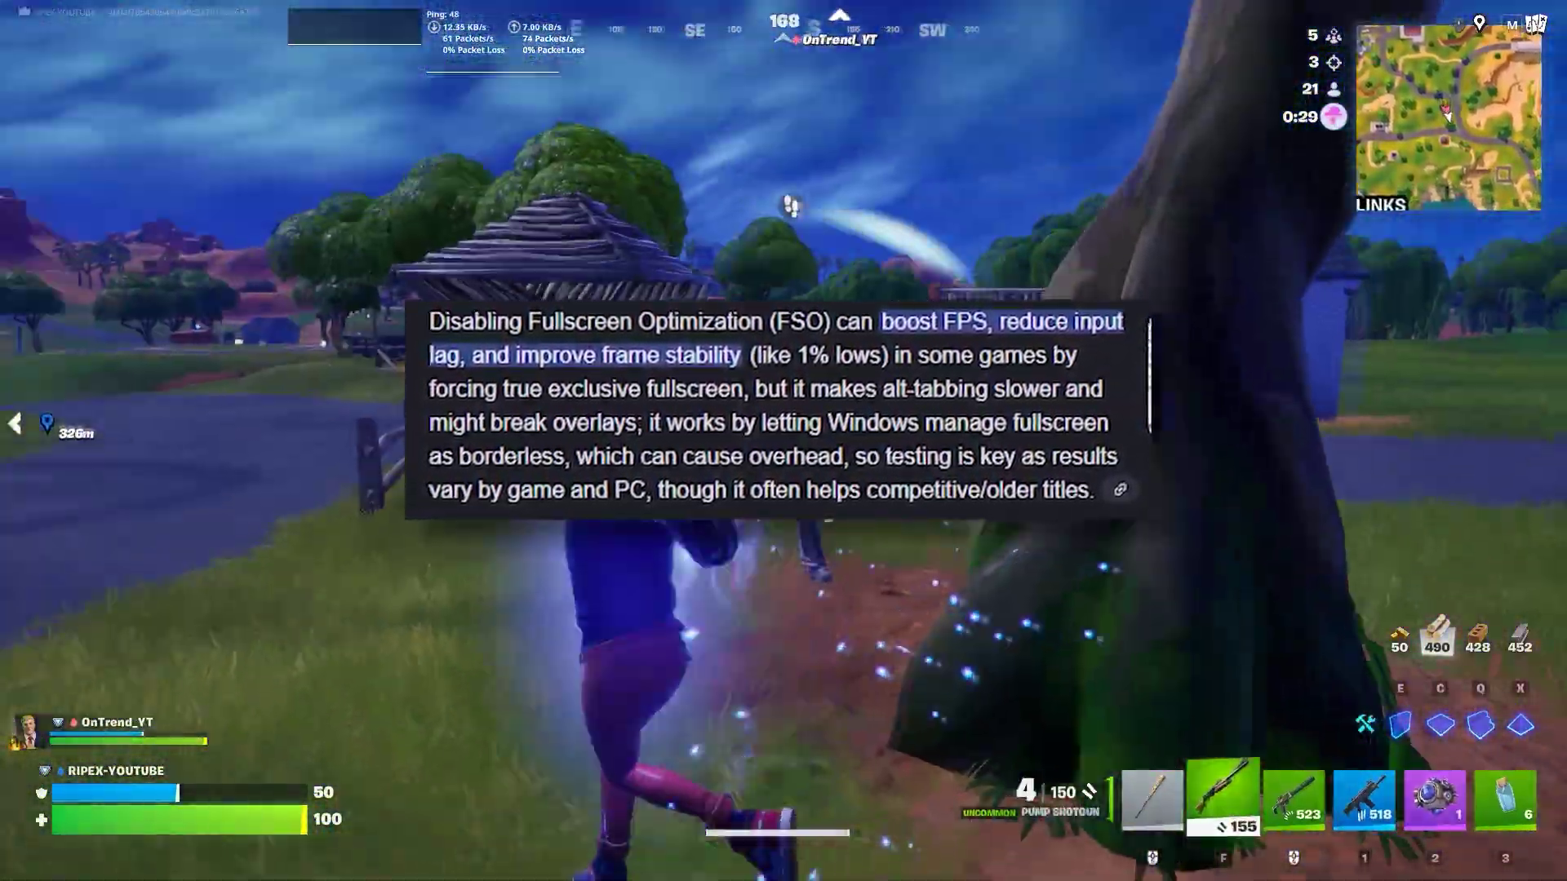
left_click(783, 418)
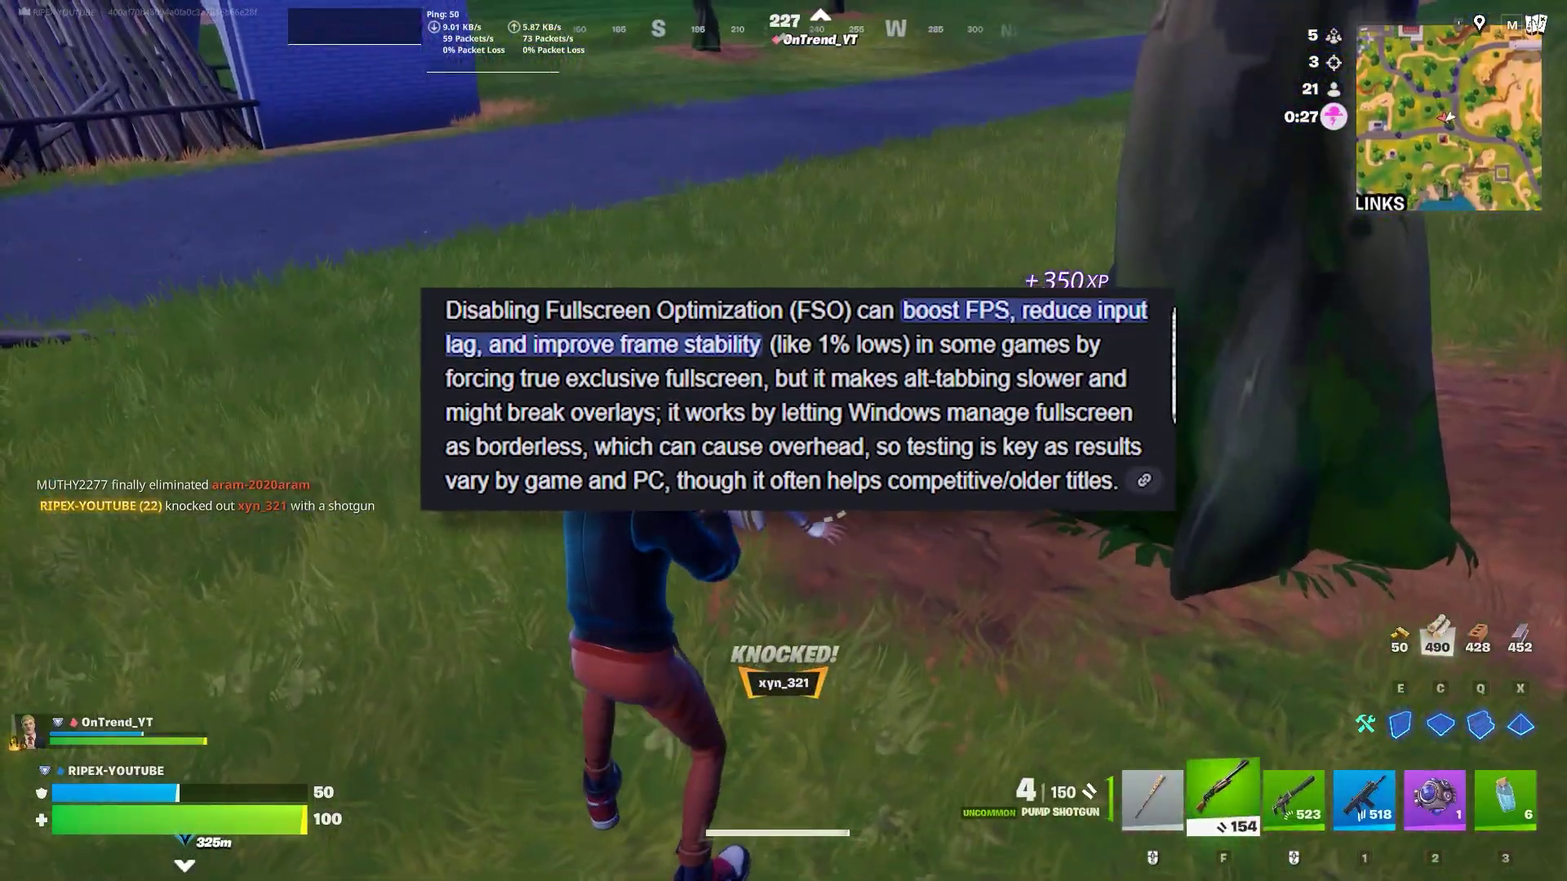
left_click(784, 419)
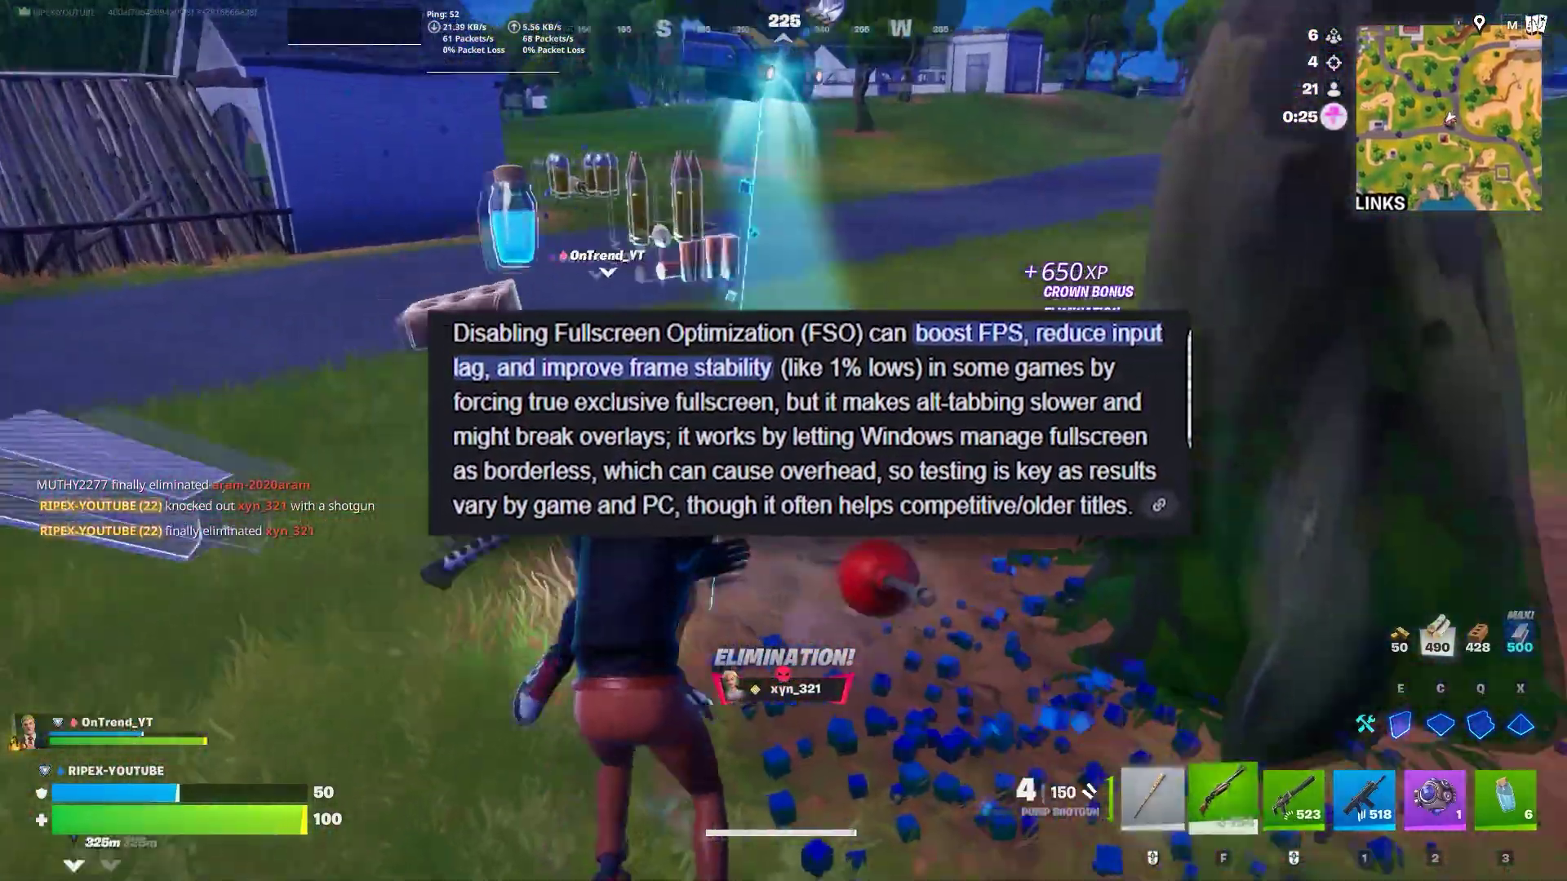
key("1")
key("r")
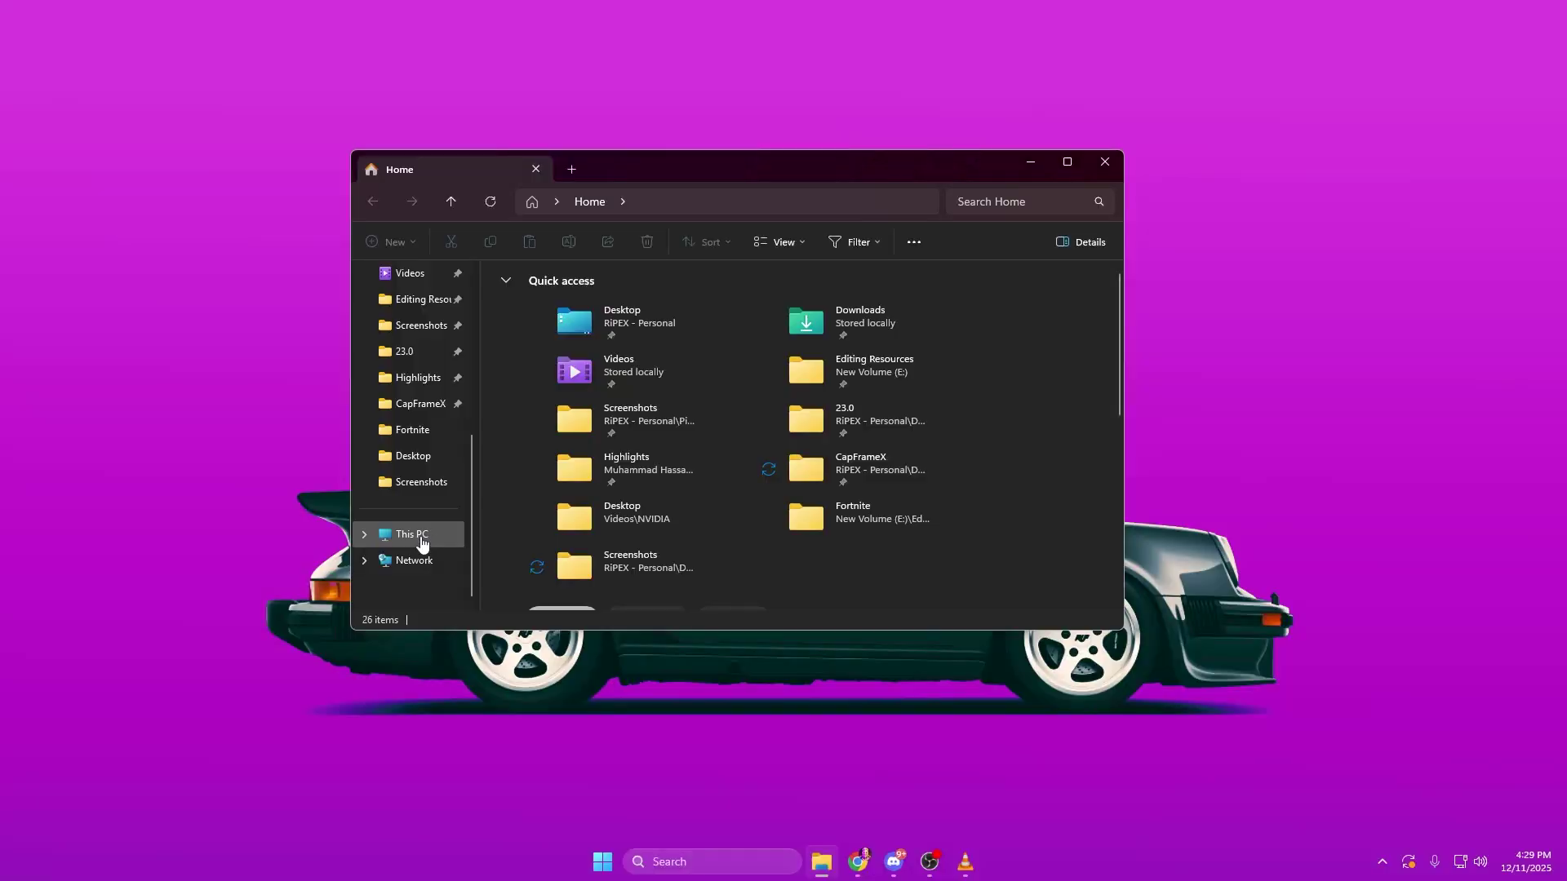
In File Explorer, go to the Fortnite folder's FortniteGame\Binaries\Win64 subfolder and open the properties of FortniteClient-Win64-Shipping.exe.
double_click(590, 301)
double_click(551, 411)
double_click(556, 395)
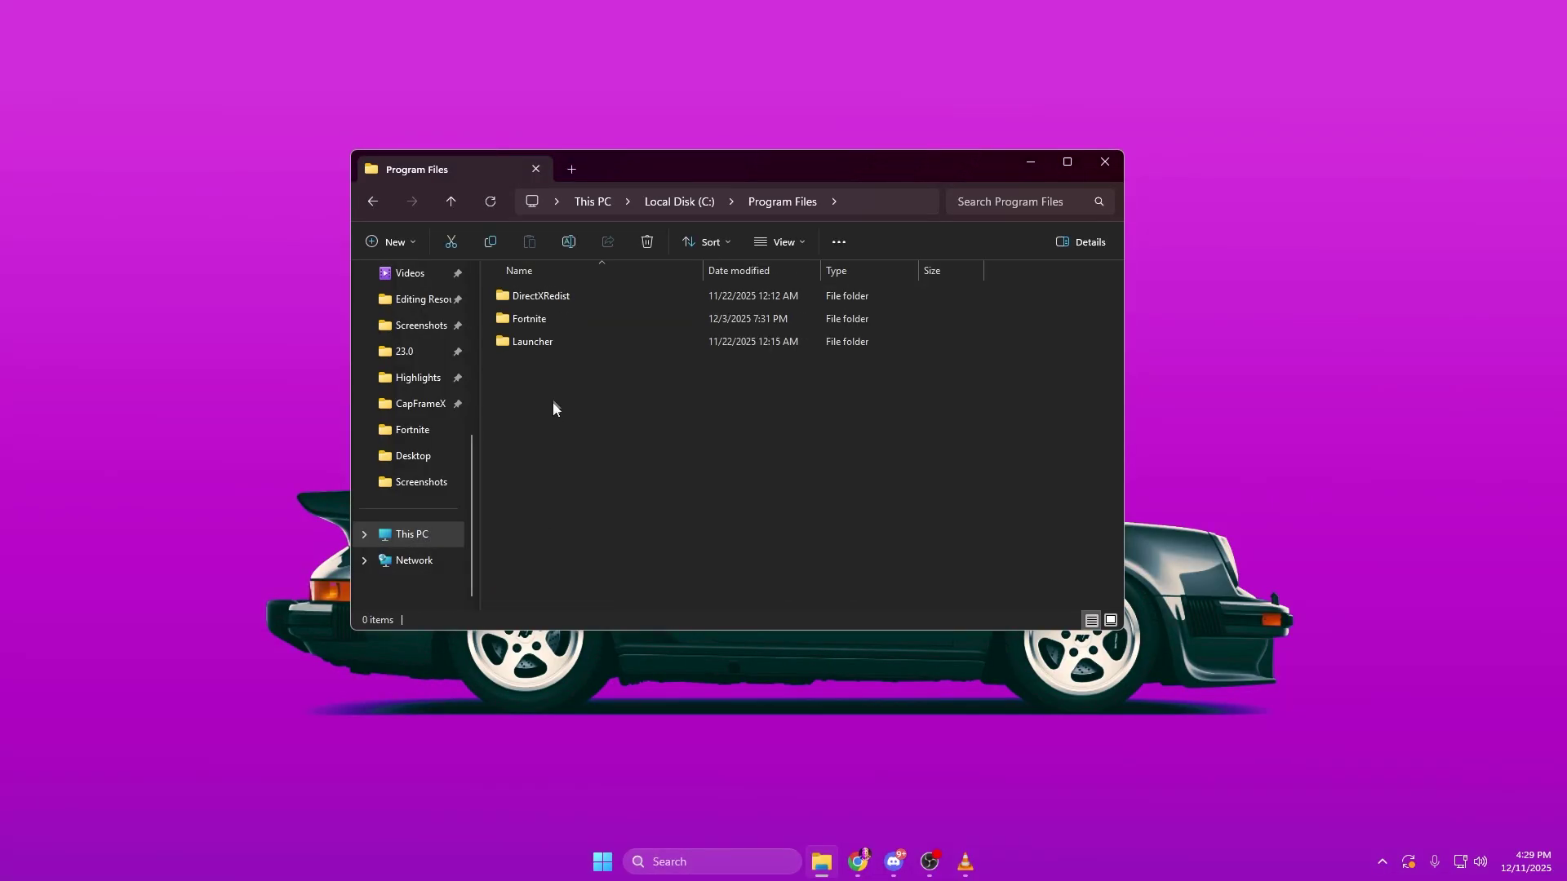
double_click(540, 323)
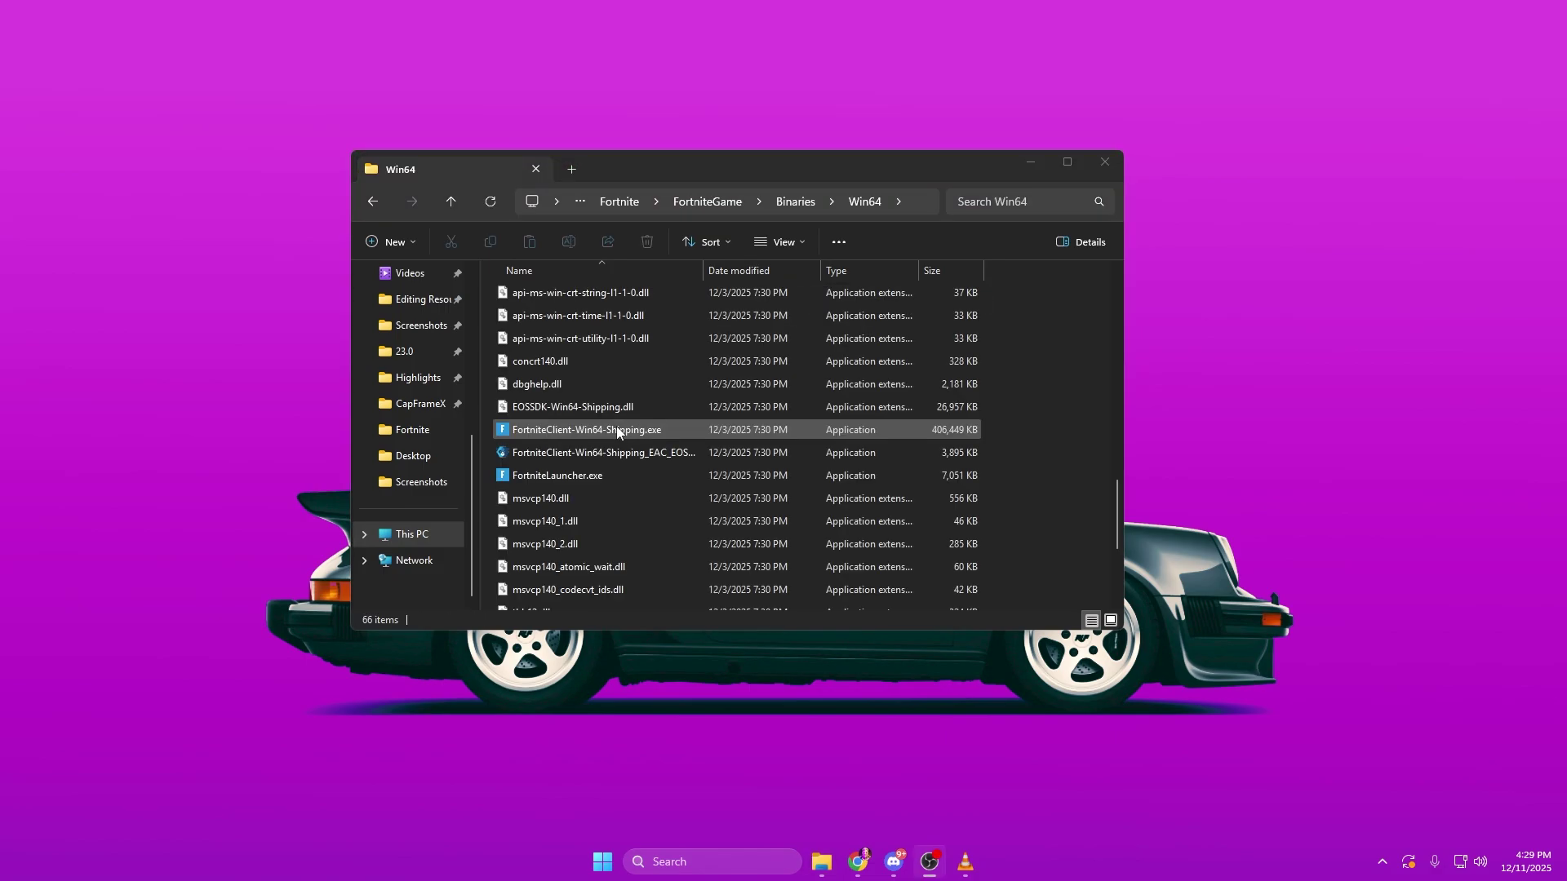
right_click(613, 427)
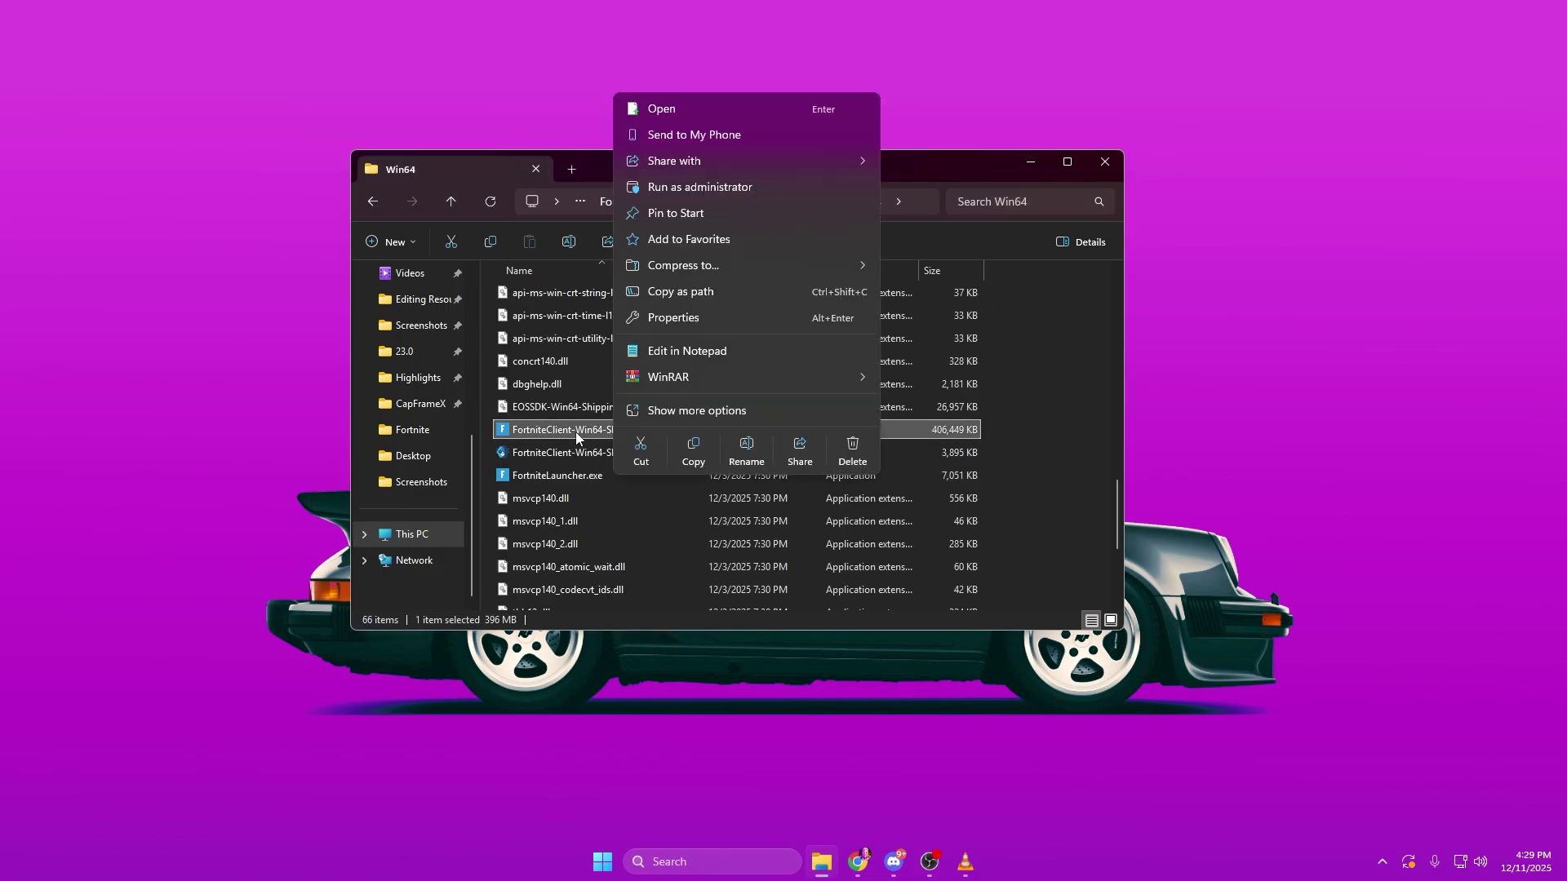
left_click(667, 317)
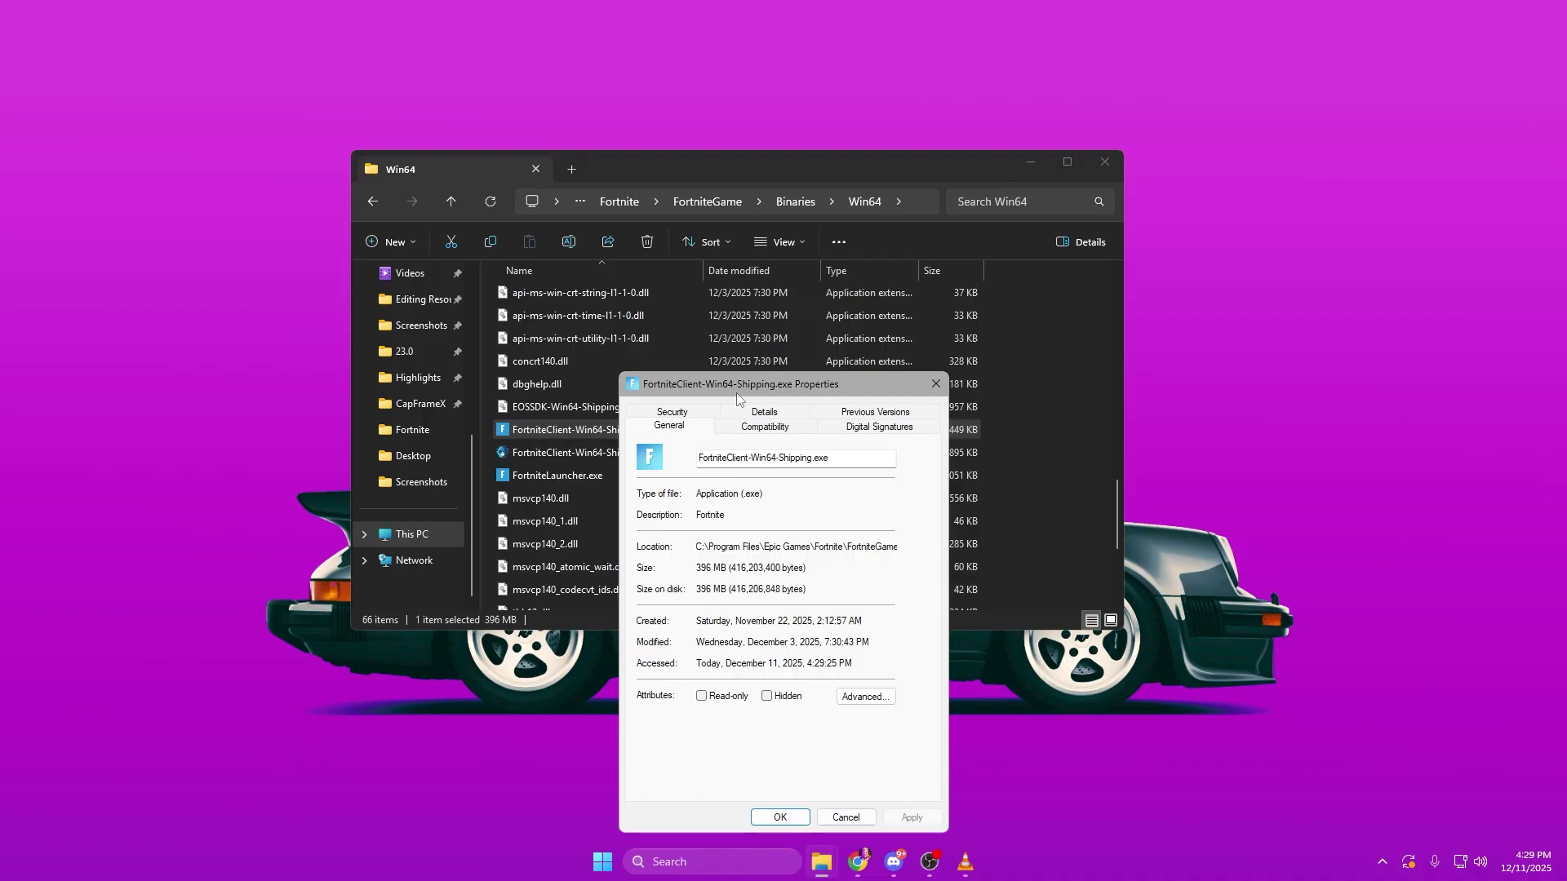
Keep fullscreen optimizations disabled in the executable's compatibility settings, set the high DPI scaling override to Application, and apply the changes.
left_click_drag(736, 393, 687, 188)
left_click(716, 227)
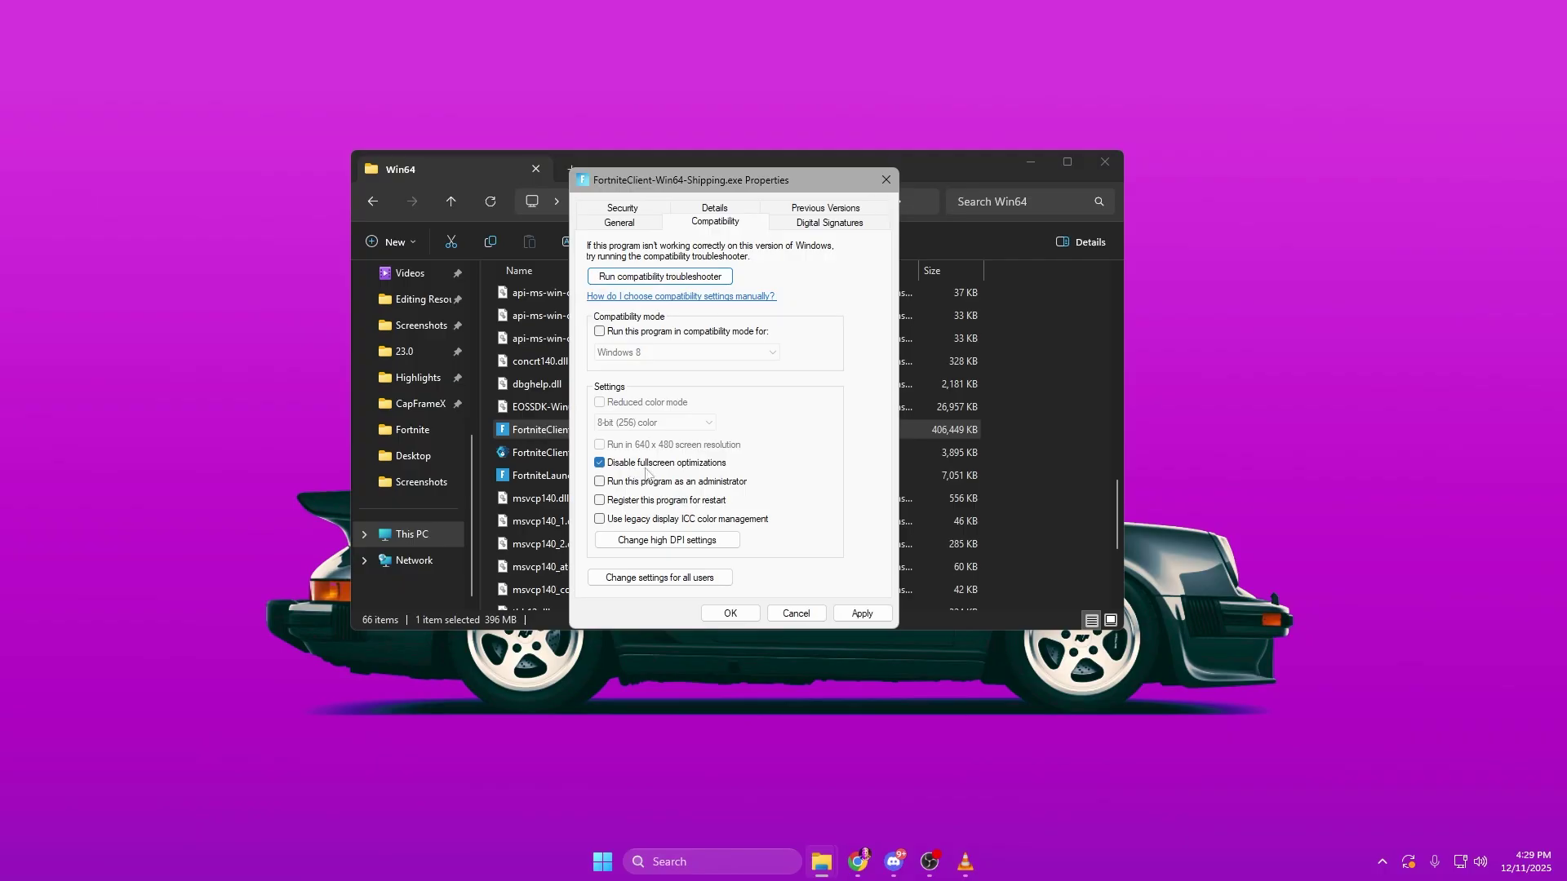
left_click(647, 541)
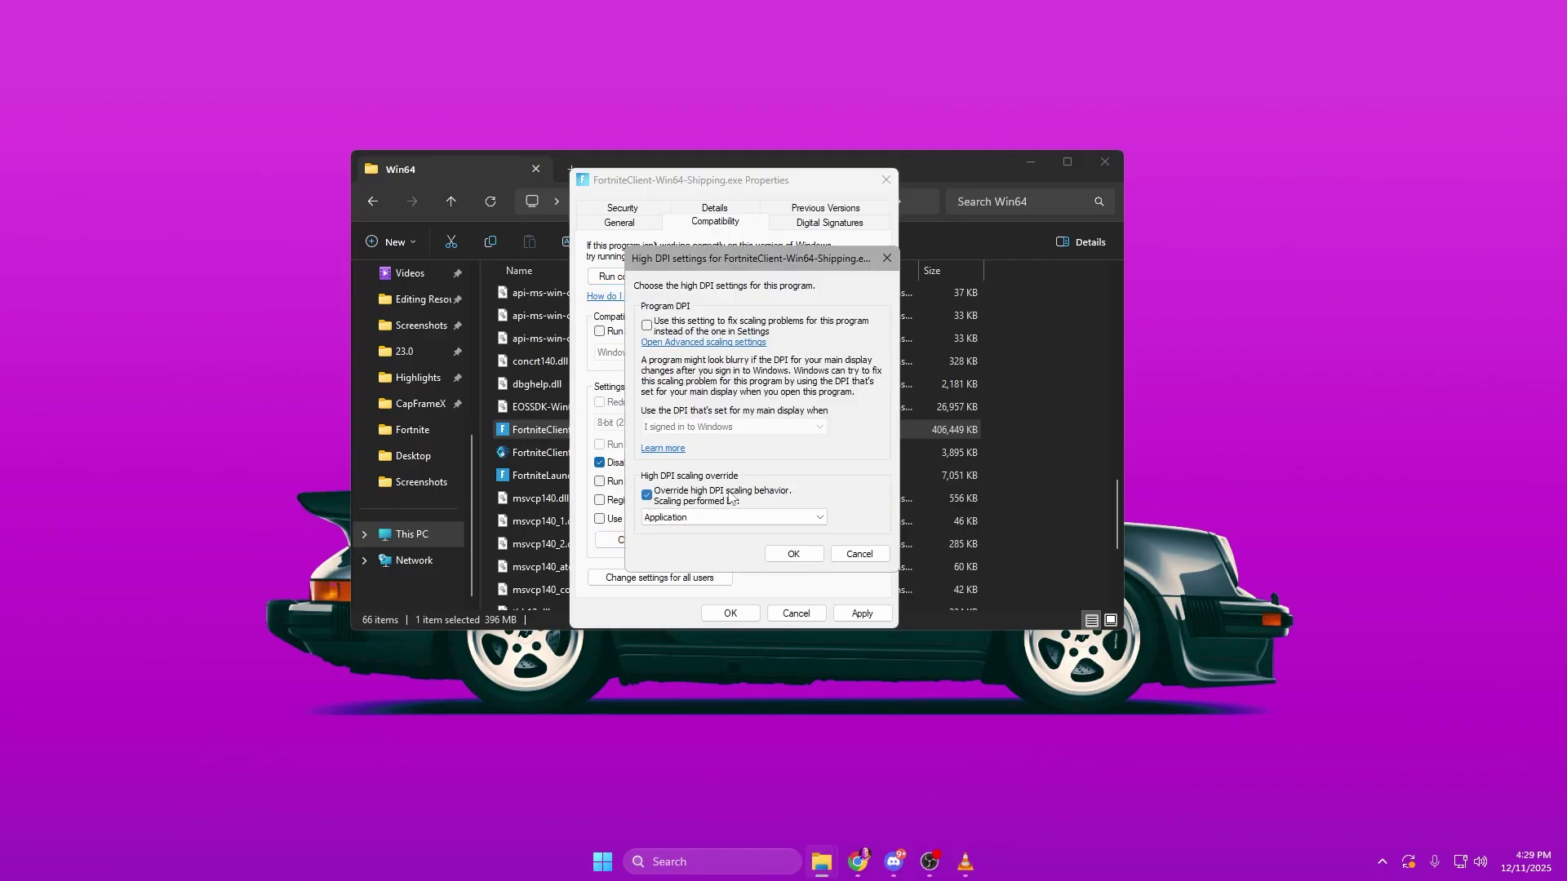
left_click(726, 518)
left_click(671, 532)
left_click(778, 557)
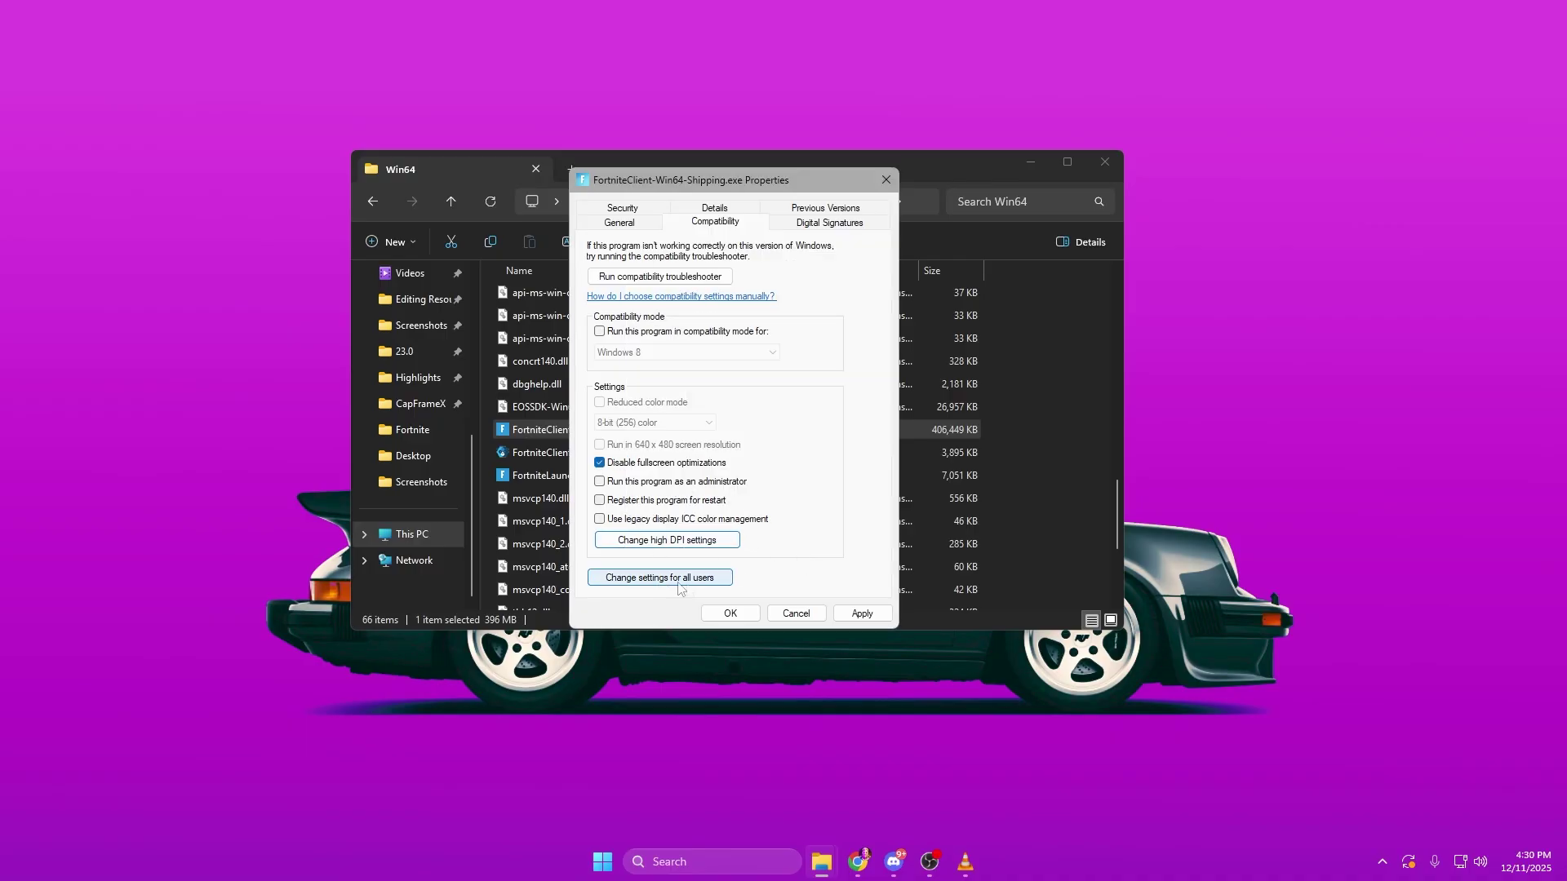
left_click(864, 614)
left_click(732, 613)
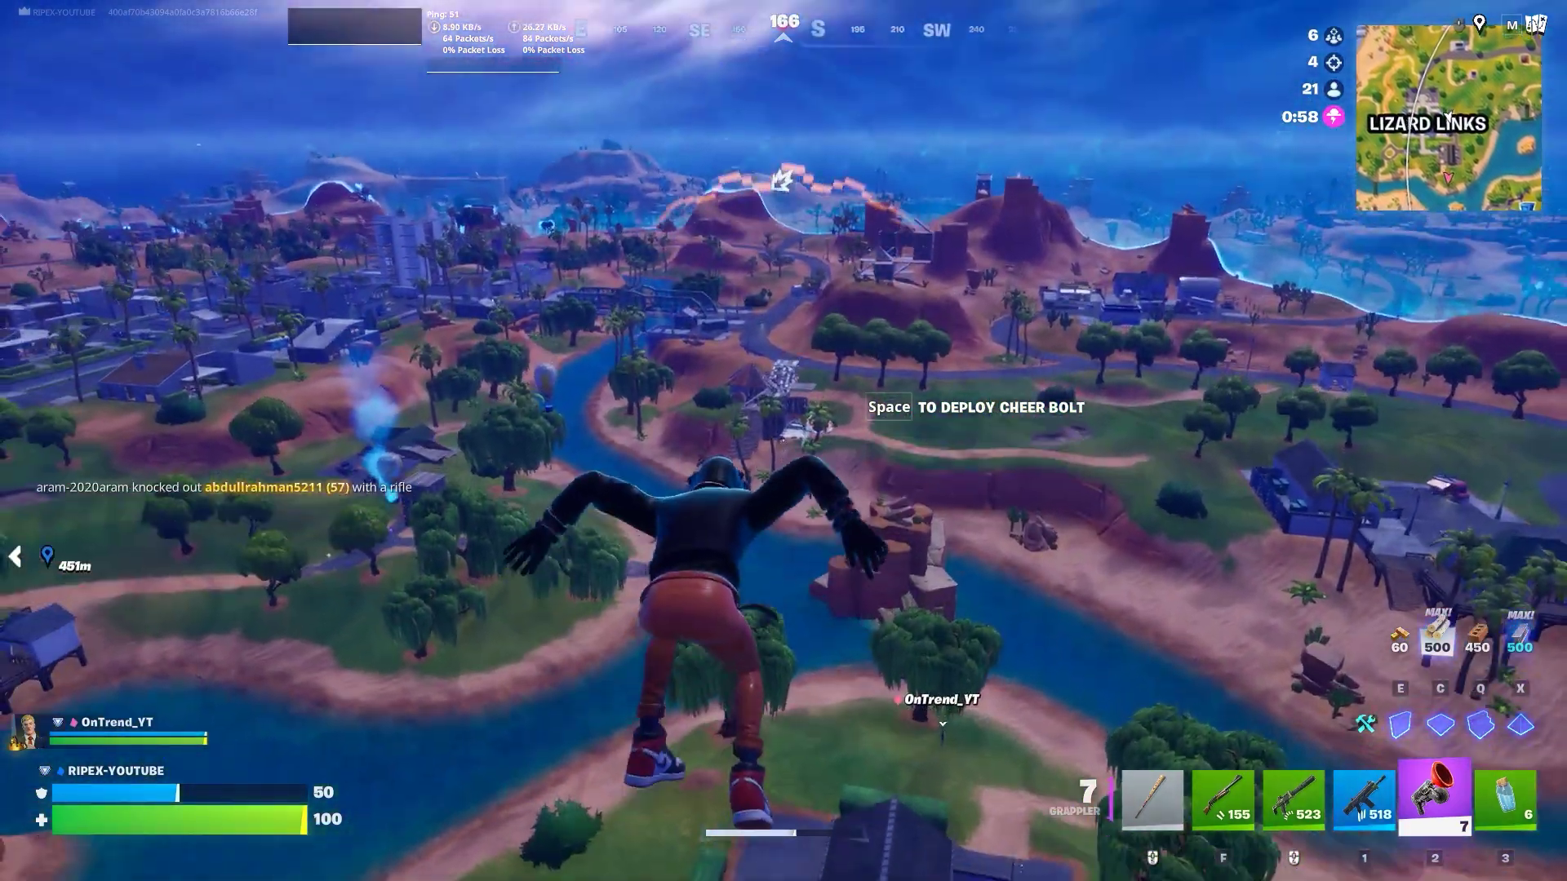
middle_click(784, 440)
middle_click(783, 440)
middle_click(783, 441)
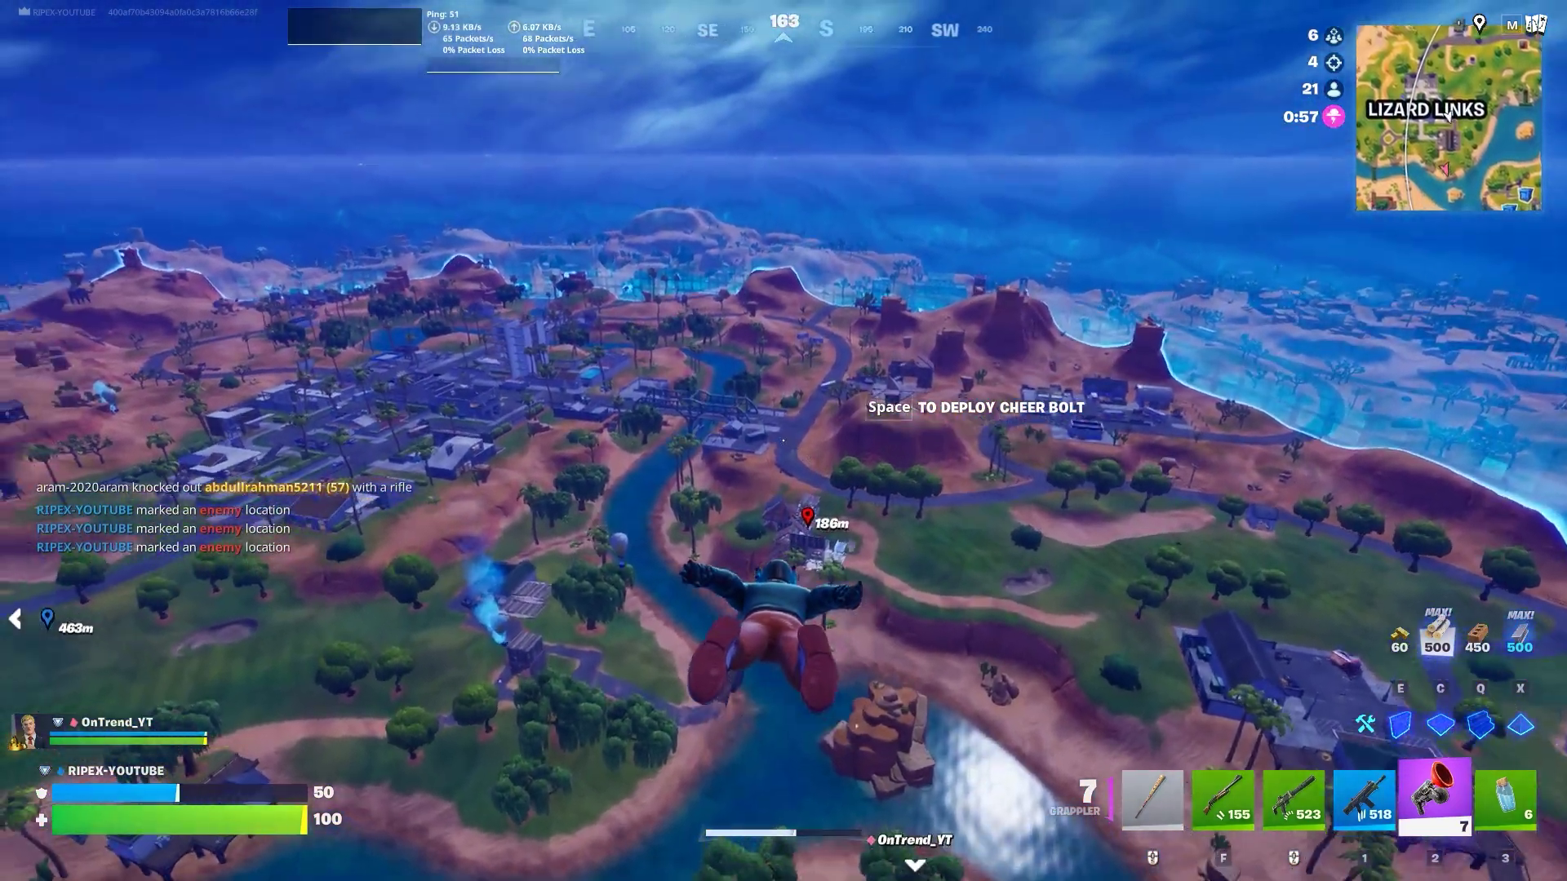
middle_click(783, 441)
middle_click(783, 441)
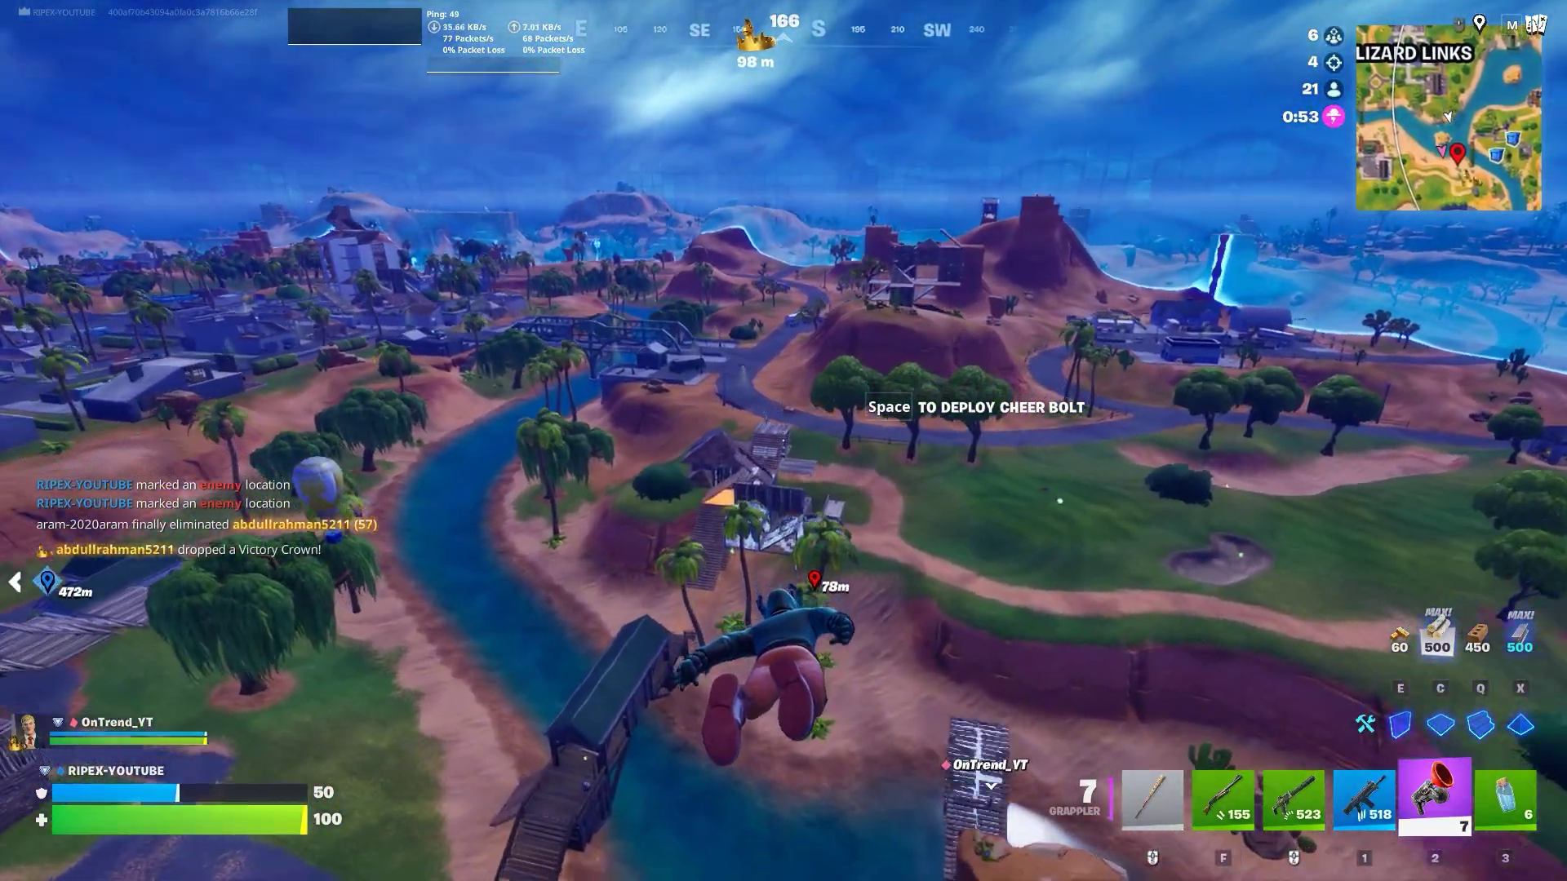
key("space")
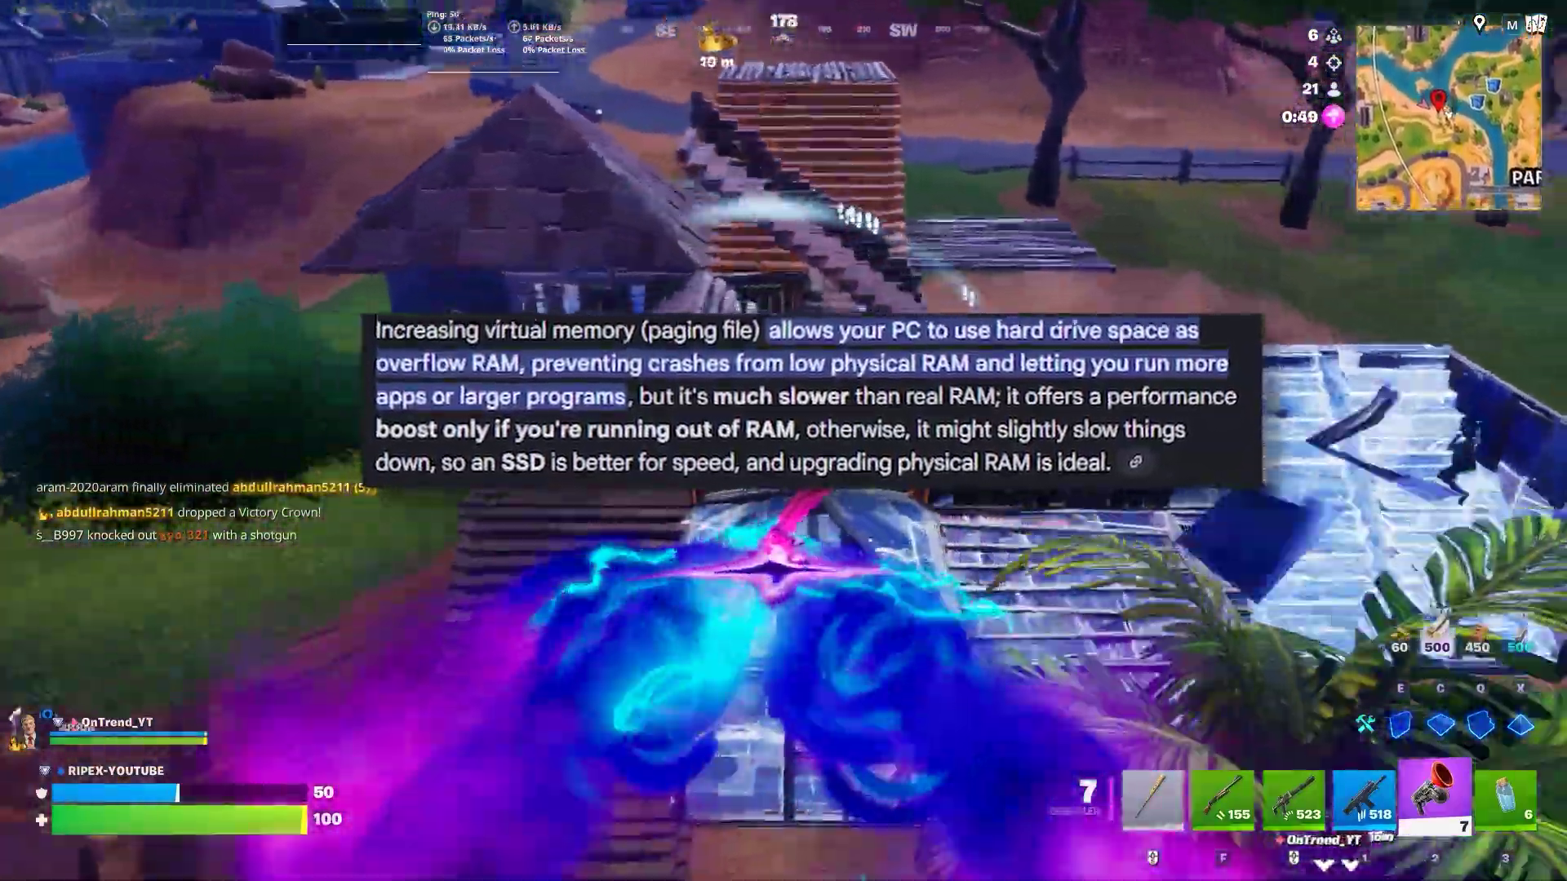
key("f")
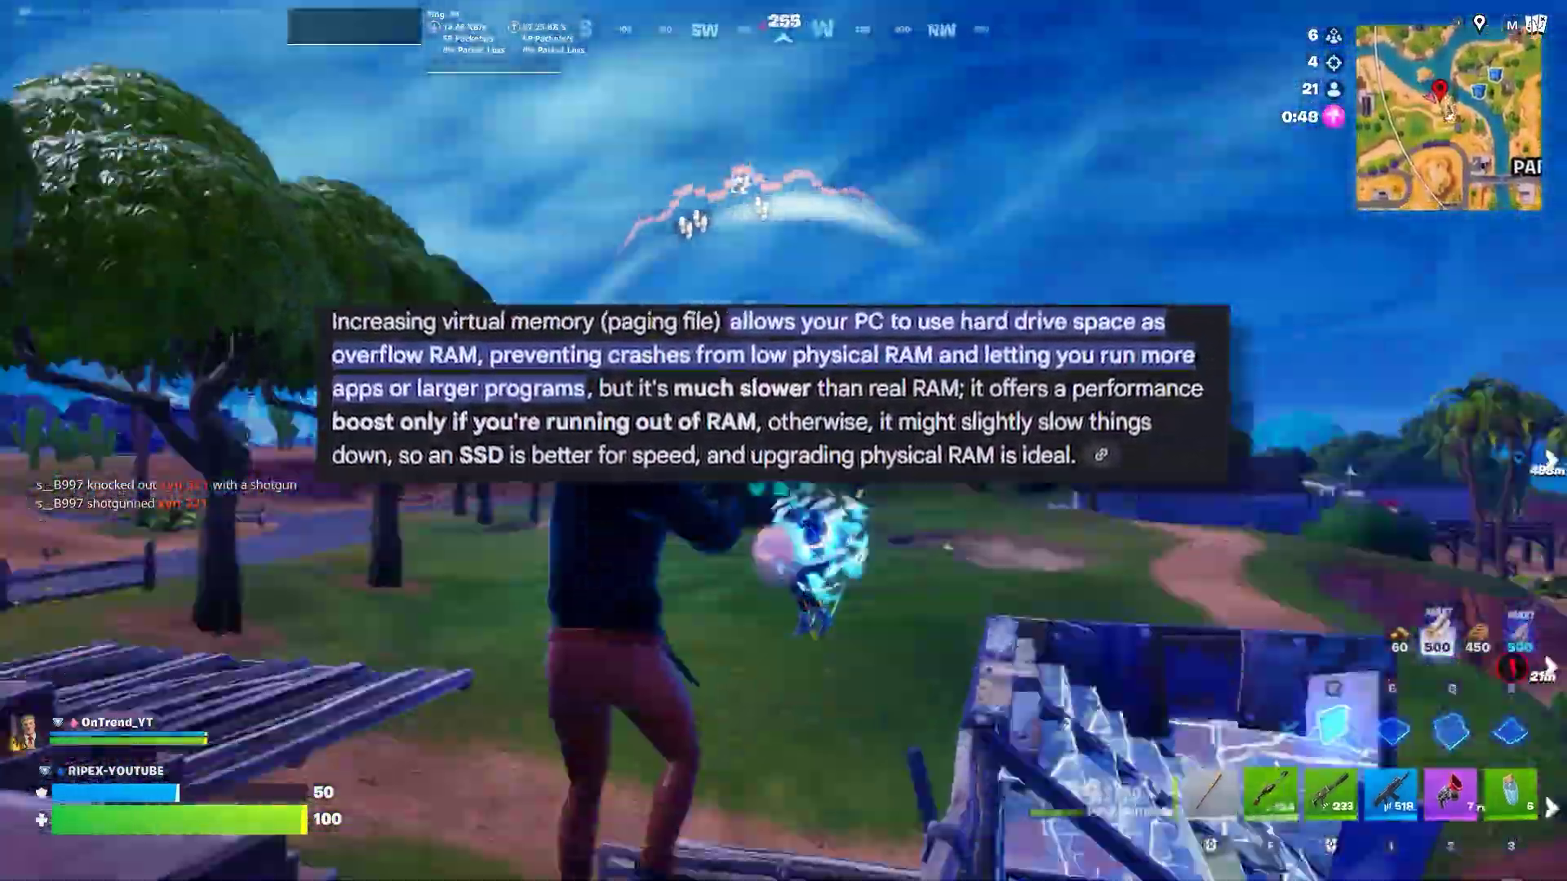
key("c")
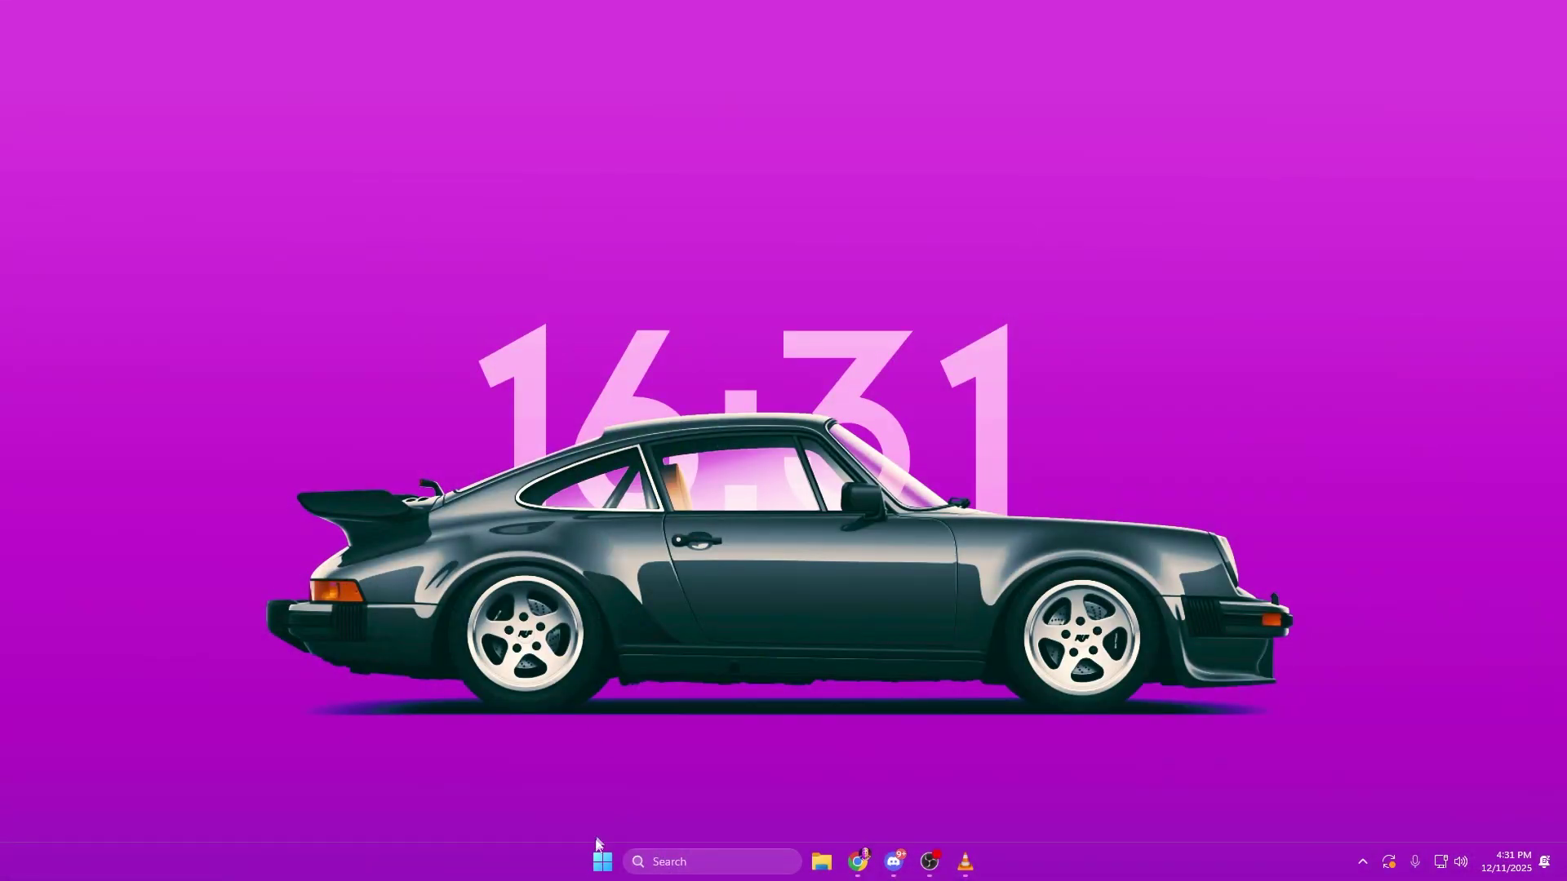
From the Windows system information, go through the advanced system settings and performance options to open the Virtual Memory dialog.
right_click(603, 862)
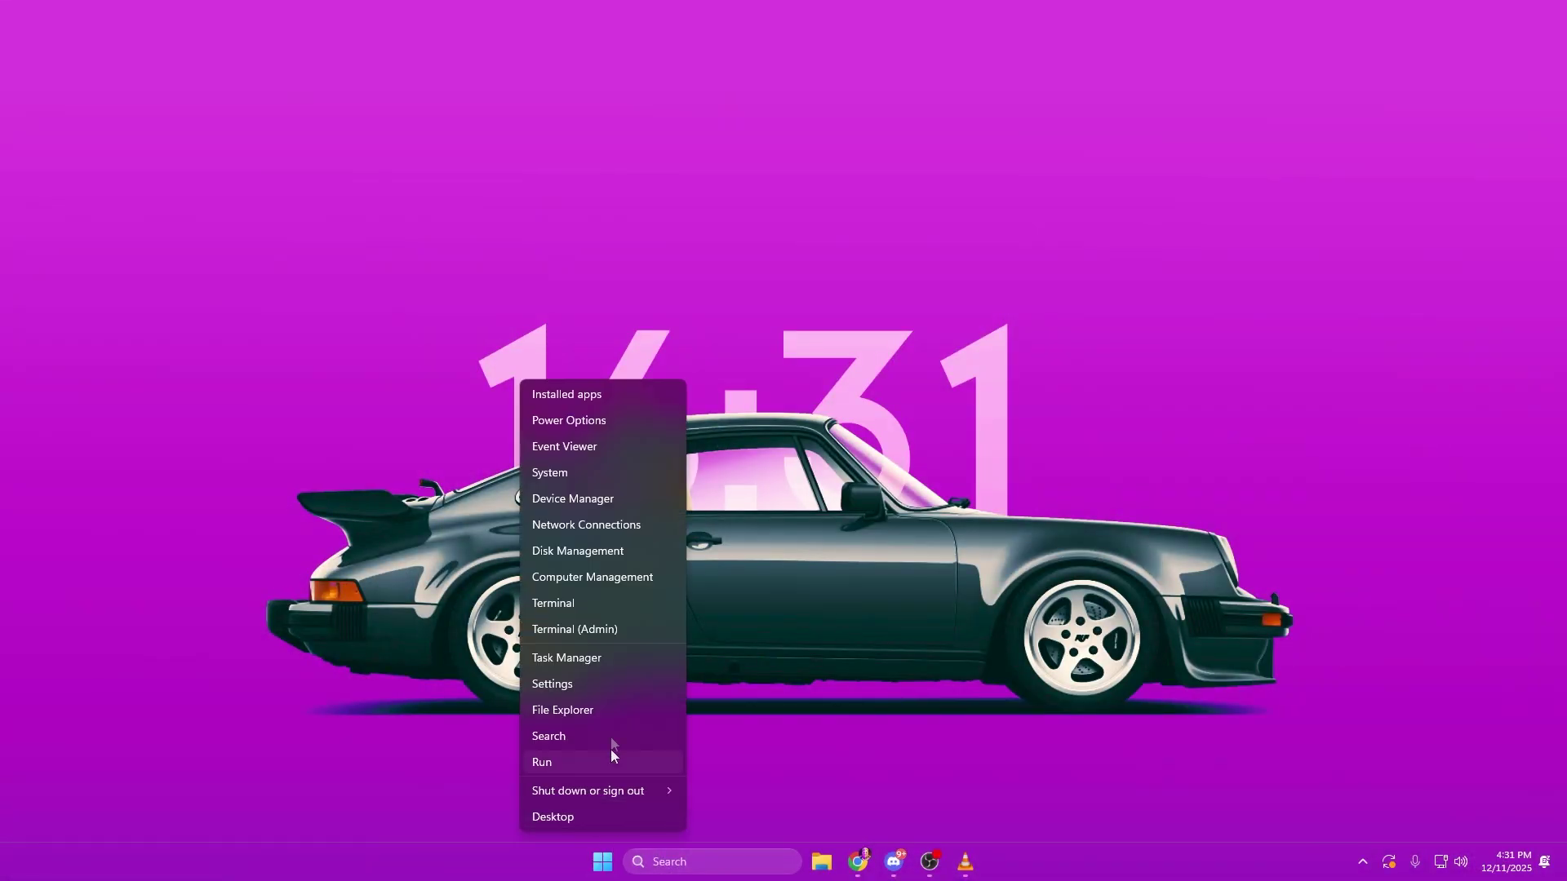
left_click(576, 474)
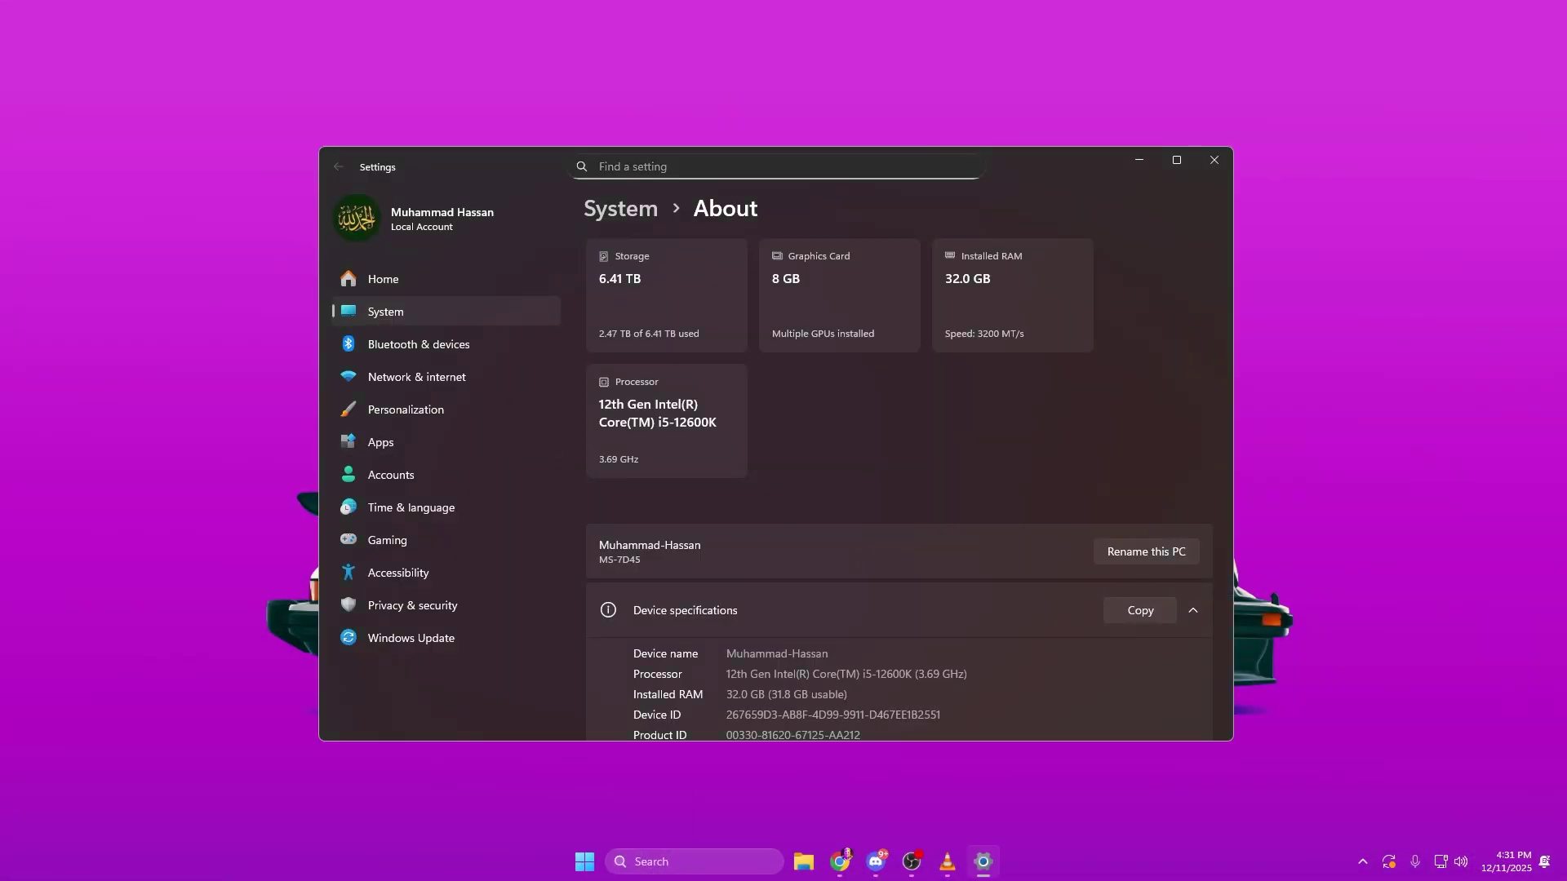
scroll(581, 507, "down", 4)
left_click(991, 518)
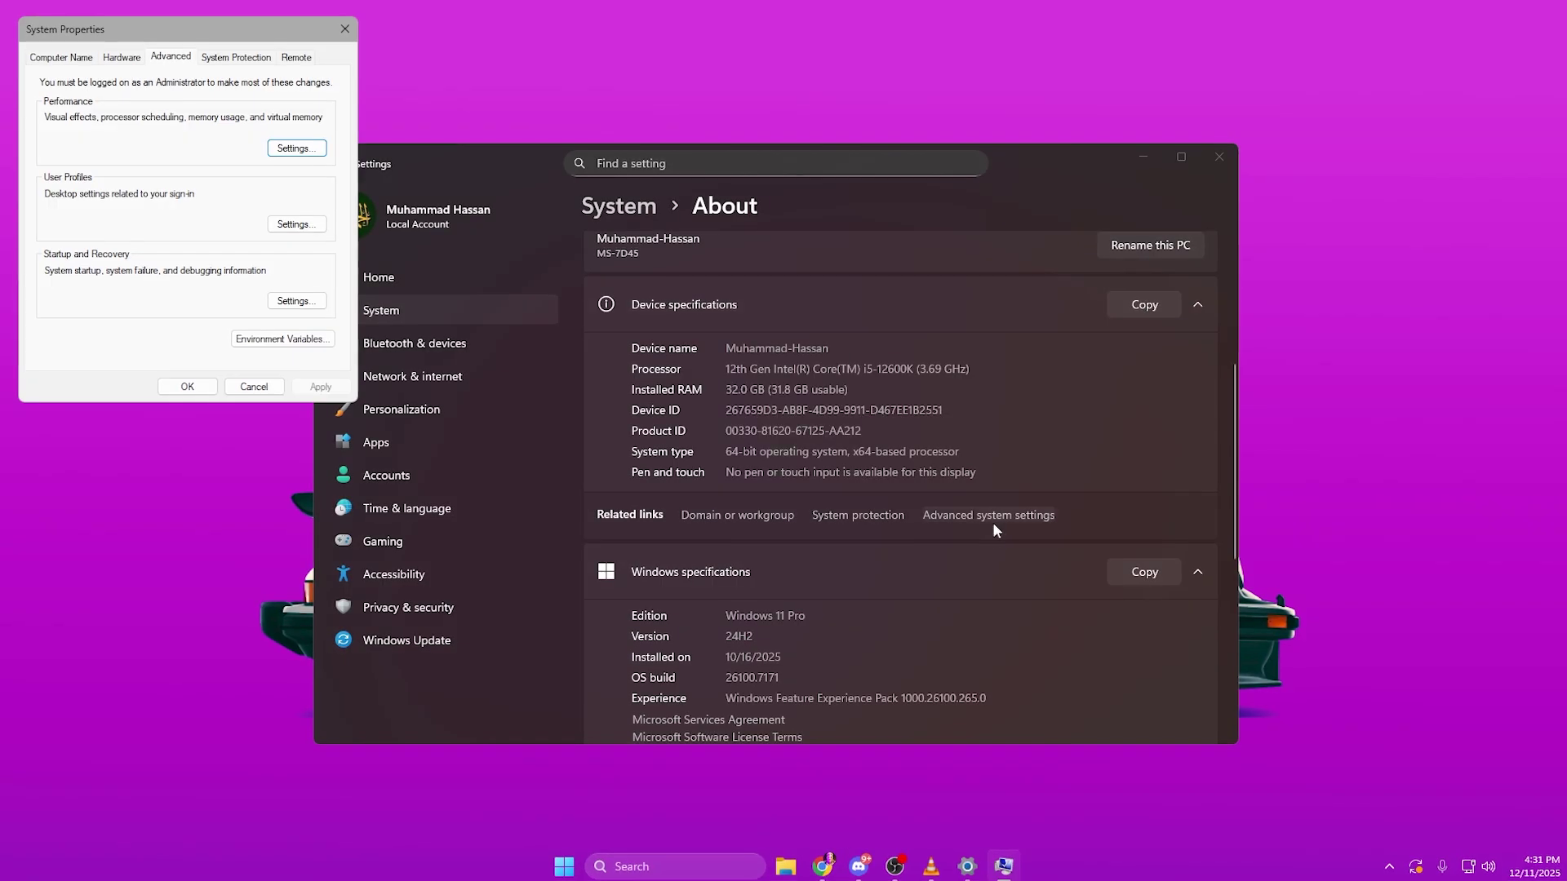
left_click(290, 144)
left_click(131, 115)
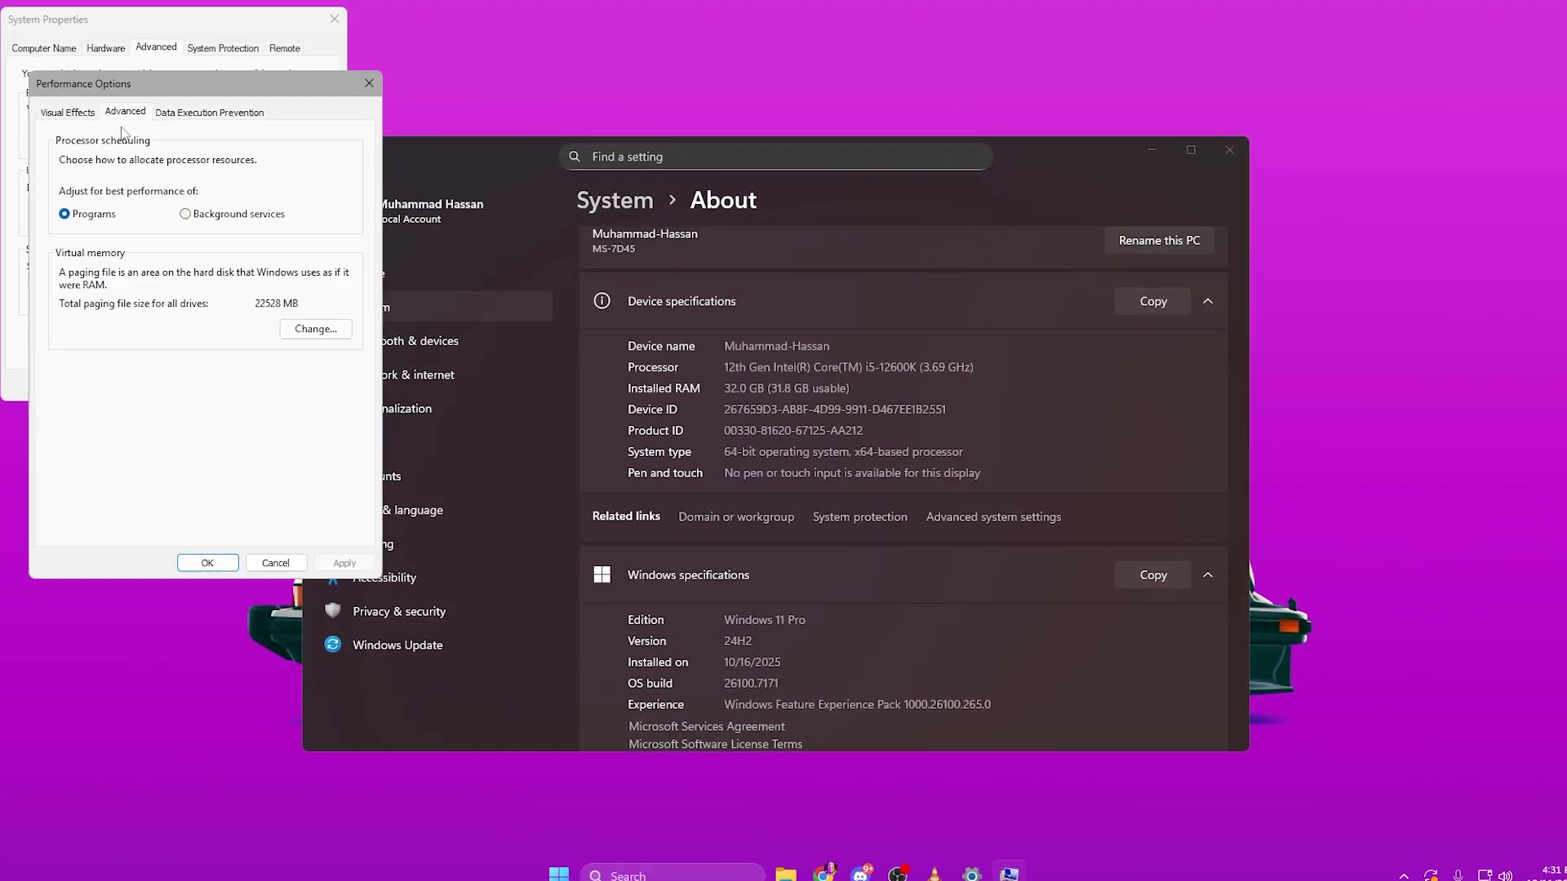
left_click(314, 328)
left_click_drag(152, 122, 548, 211)
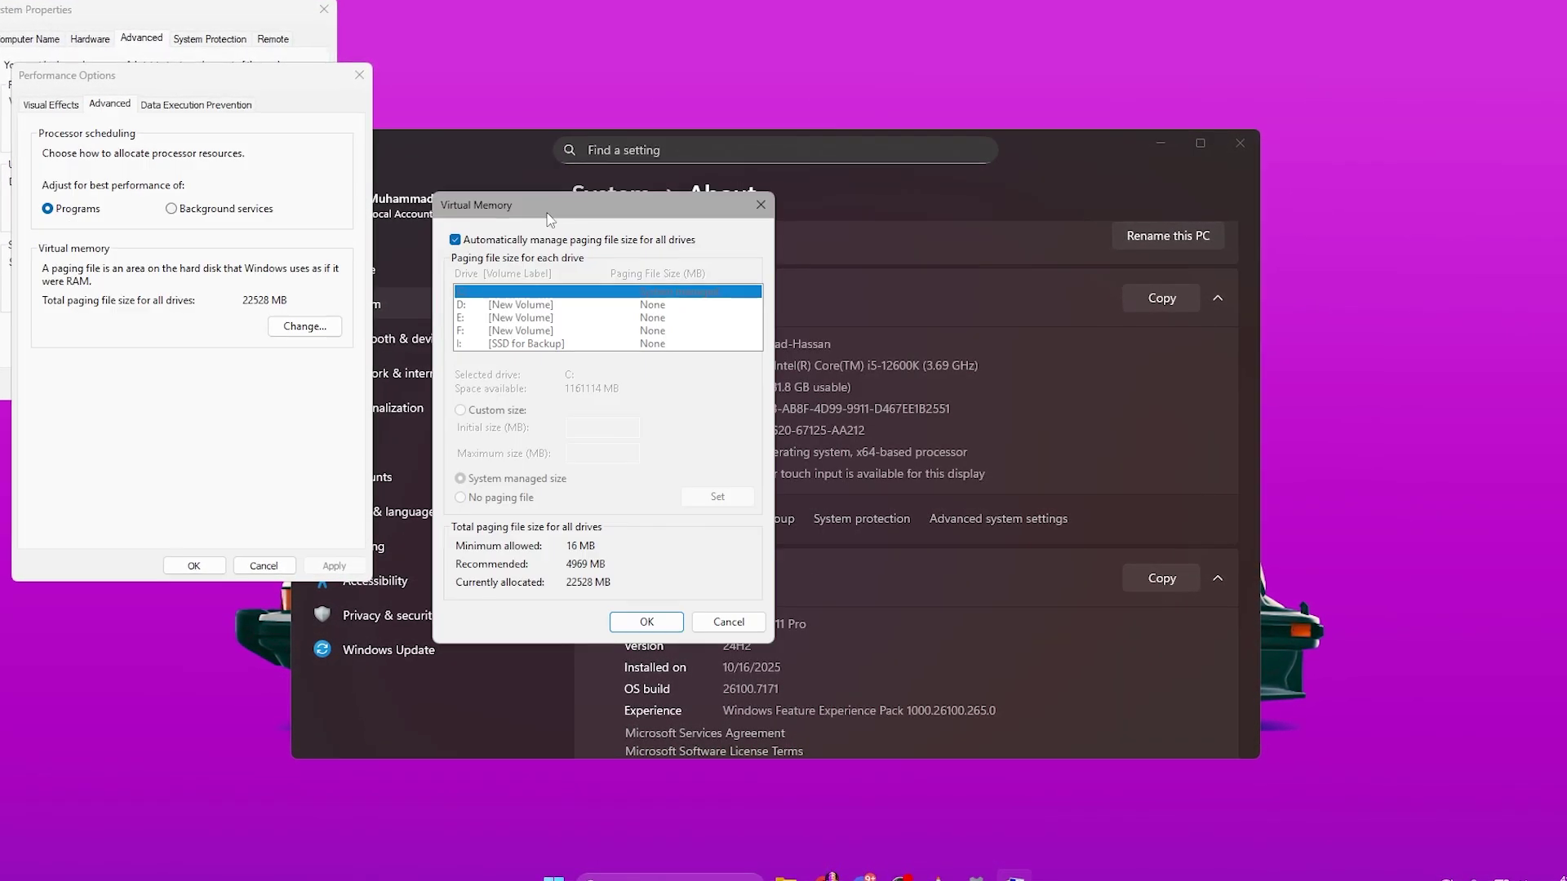
Turn off automatic paging file management and give drive C: a custom size of 16384 MB initial and 32768 MB maximum.
left_click(457, 241)
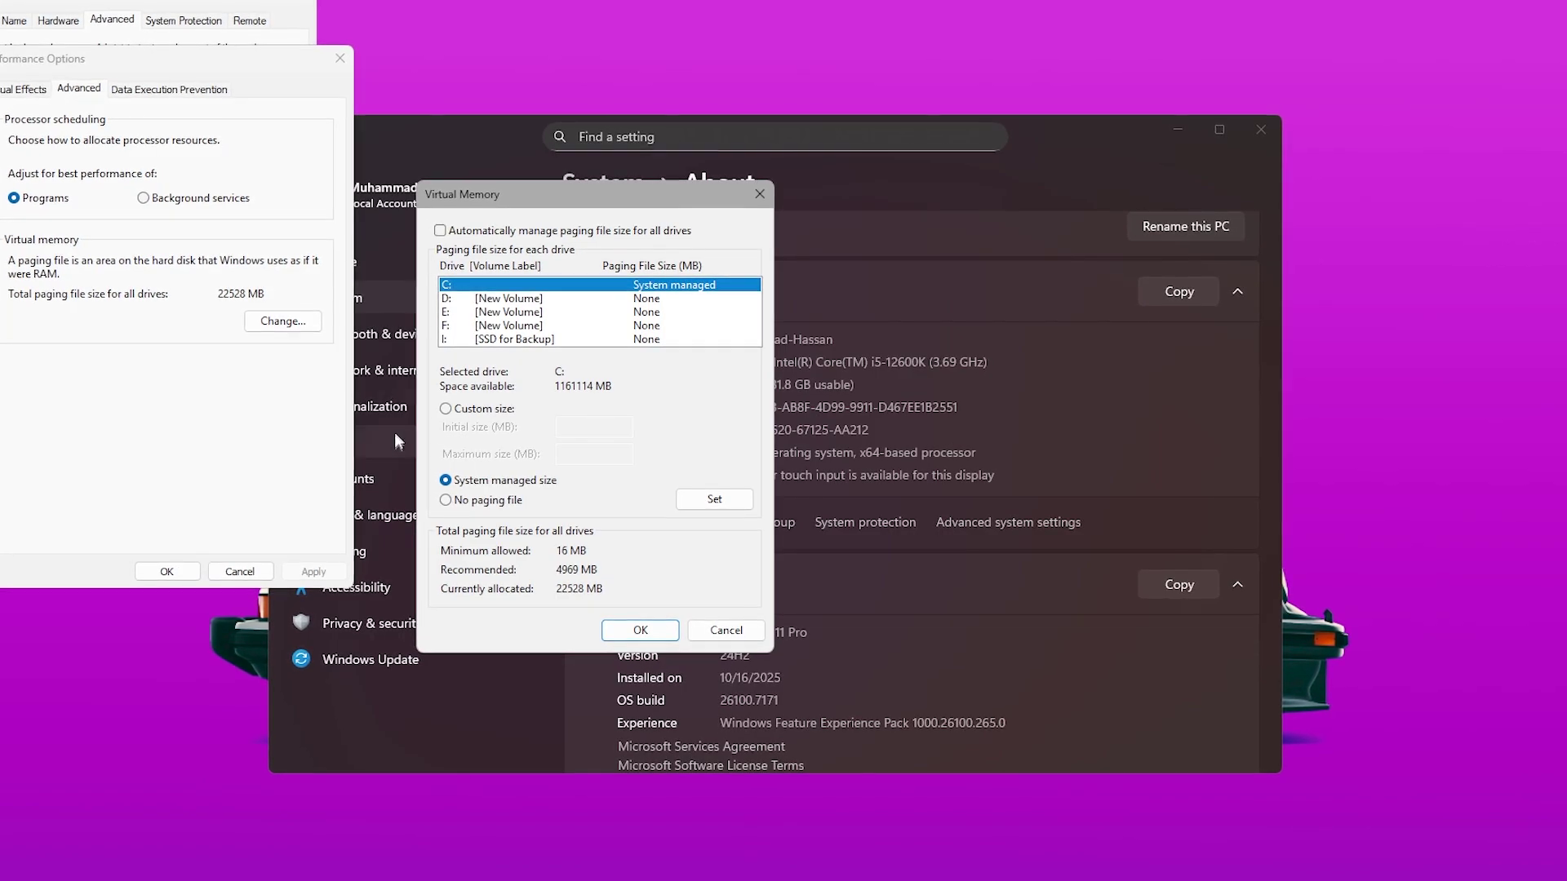
left_click(457, 410)
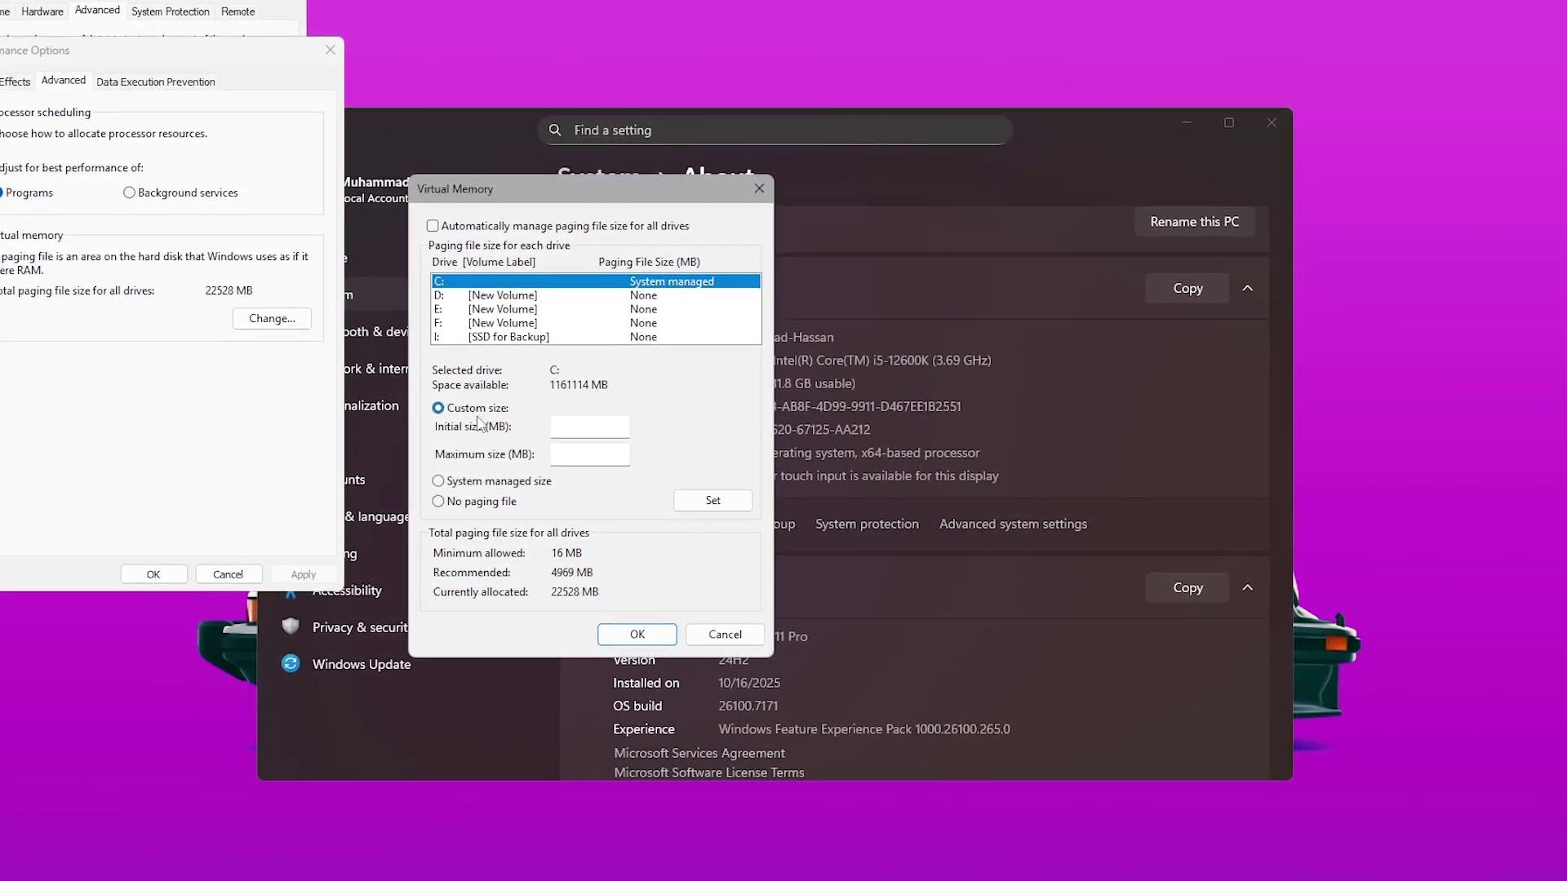
left_click(588, 427)
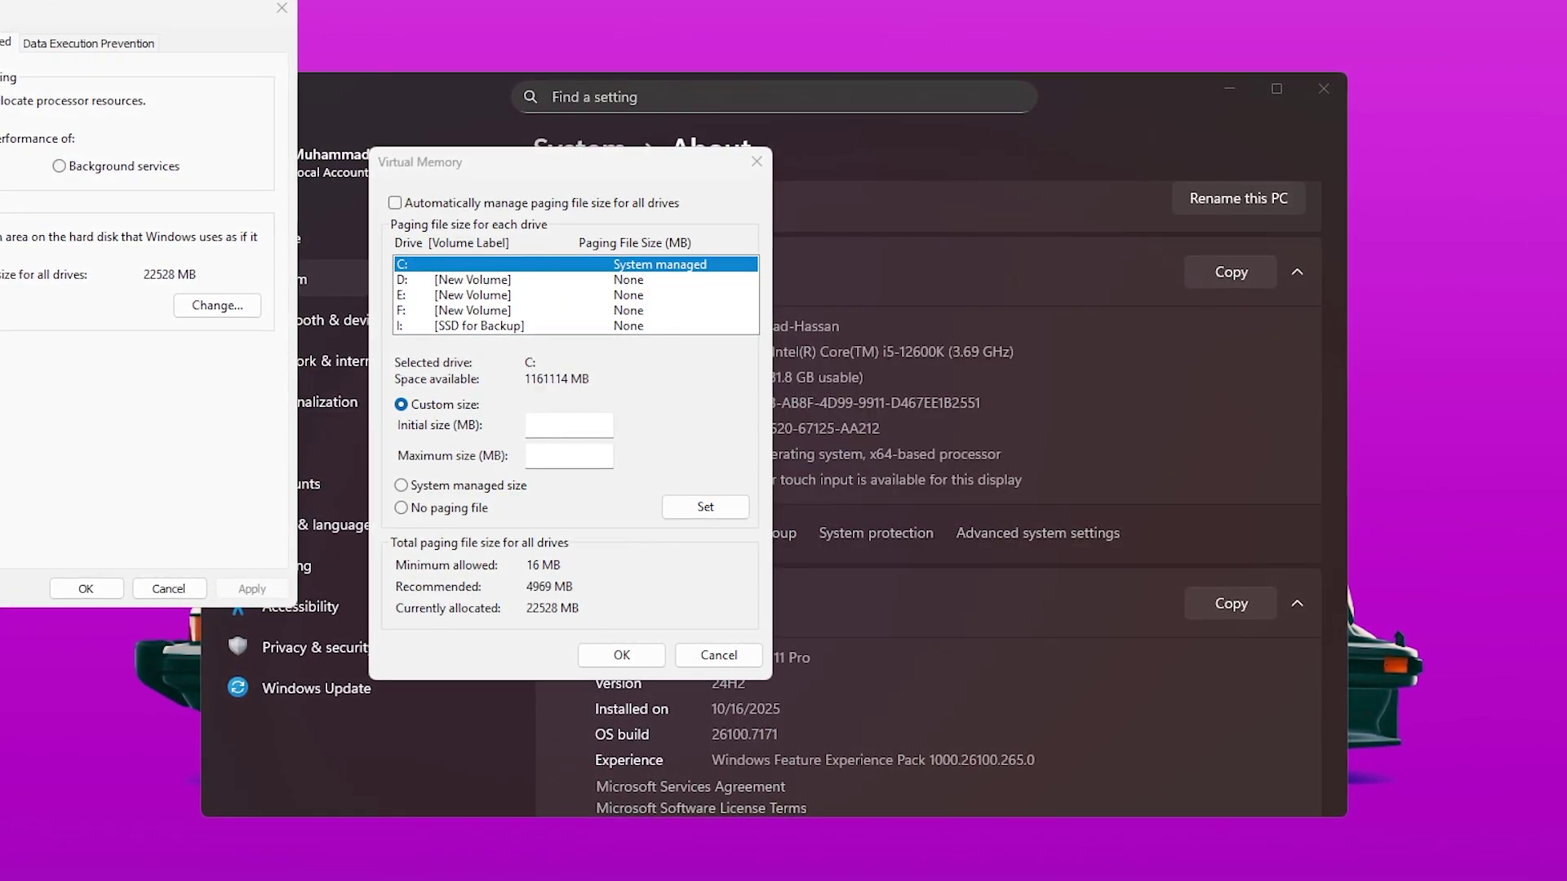
left_click(569, 425)
type("16384")
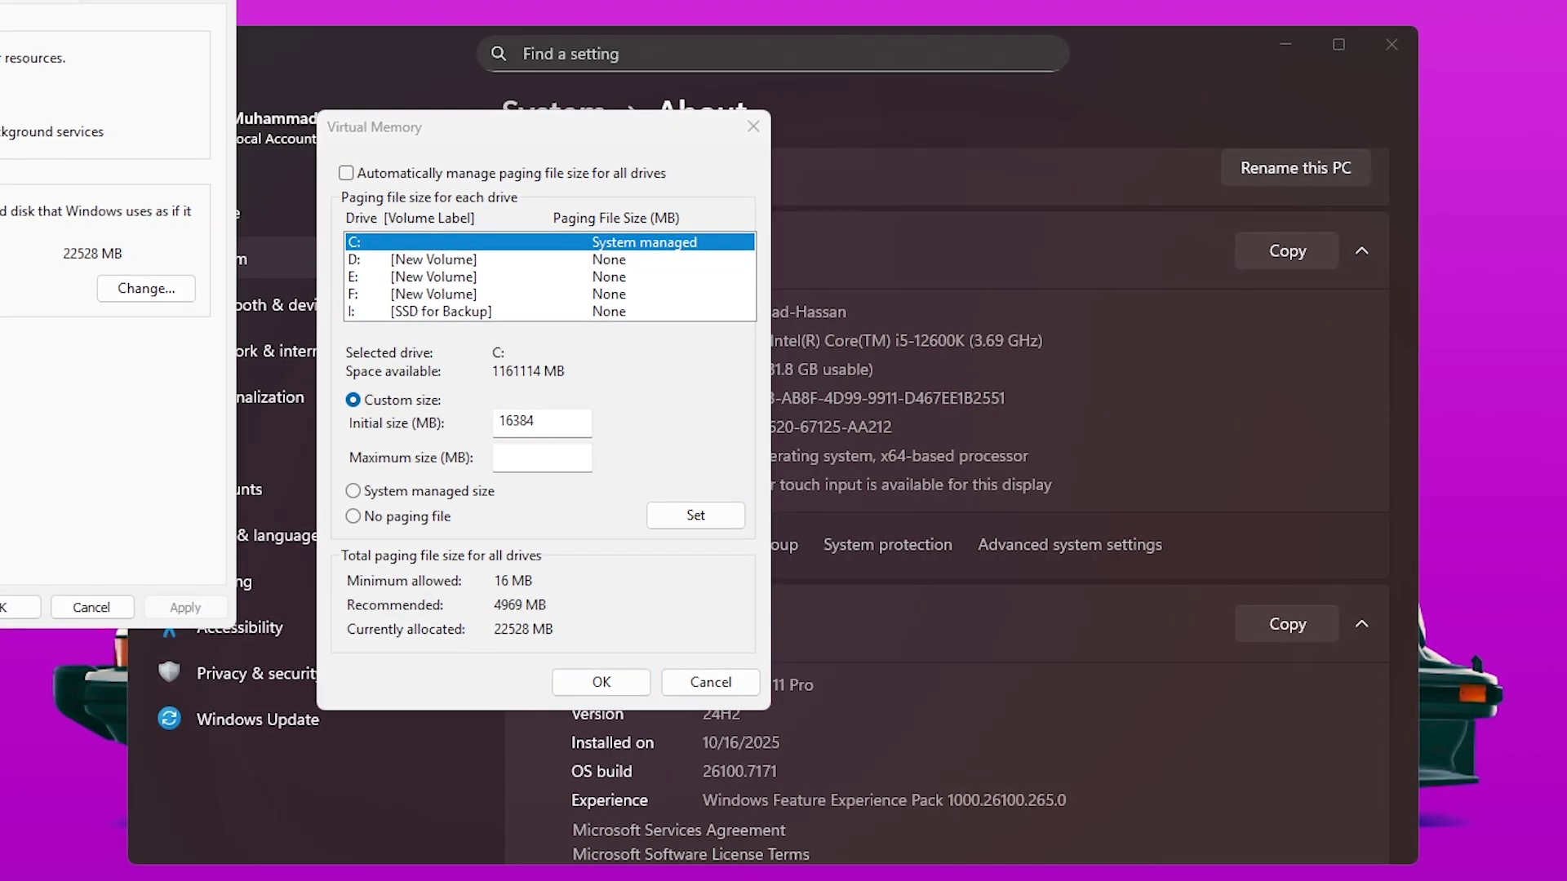
left_click(525, 458)
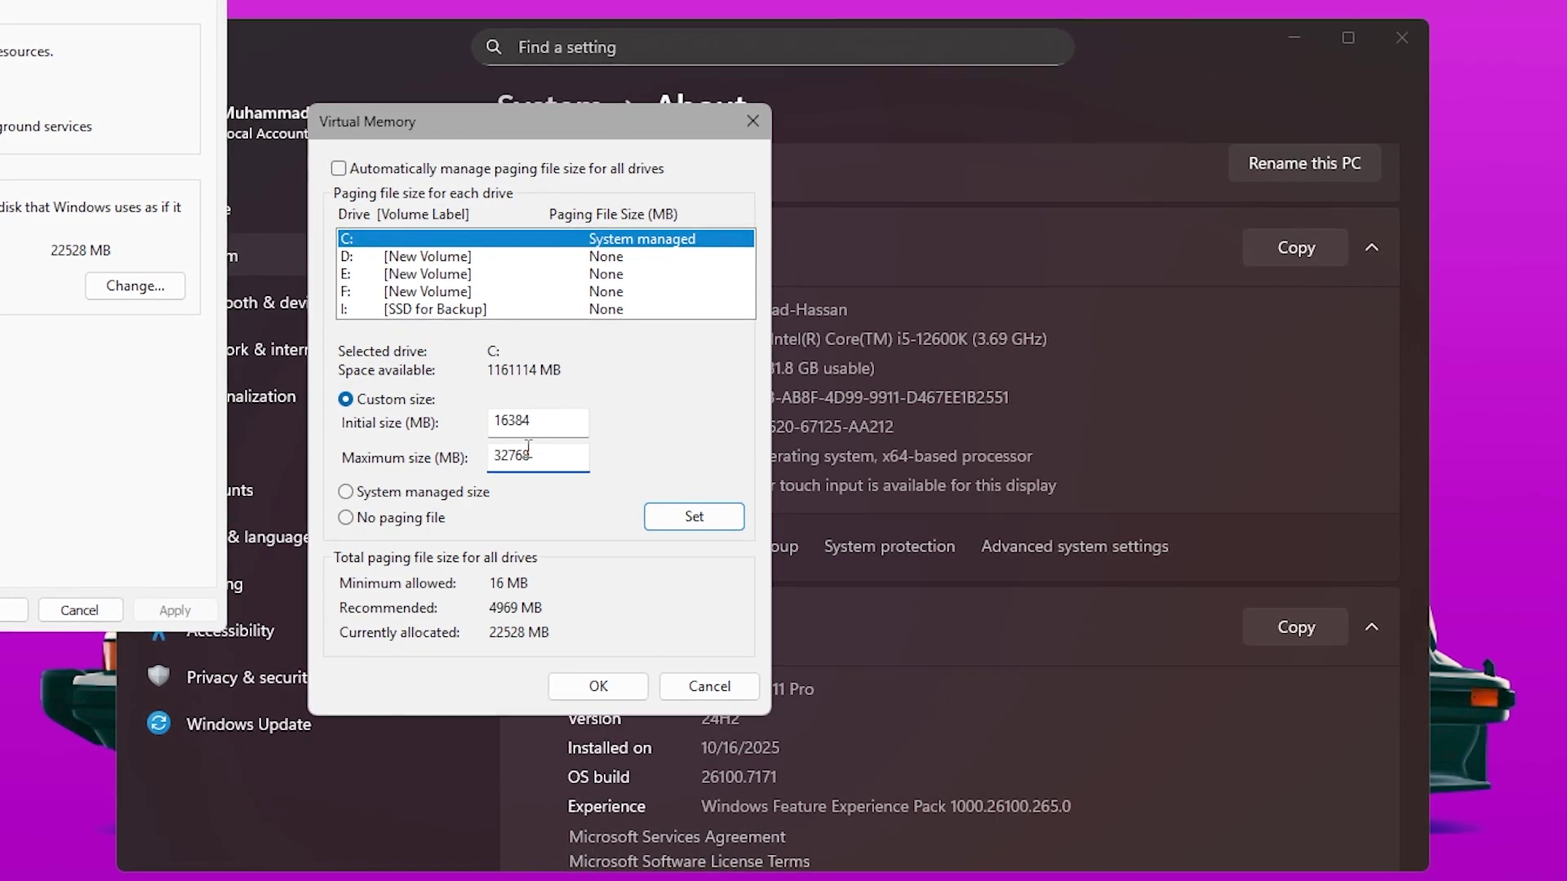
left_click(683, 521)
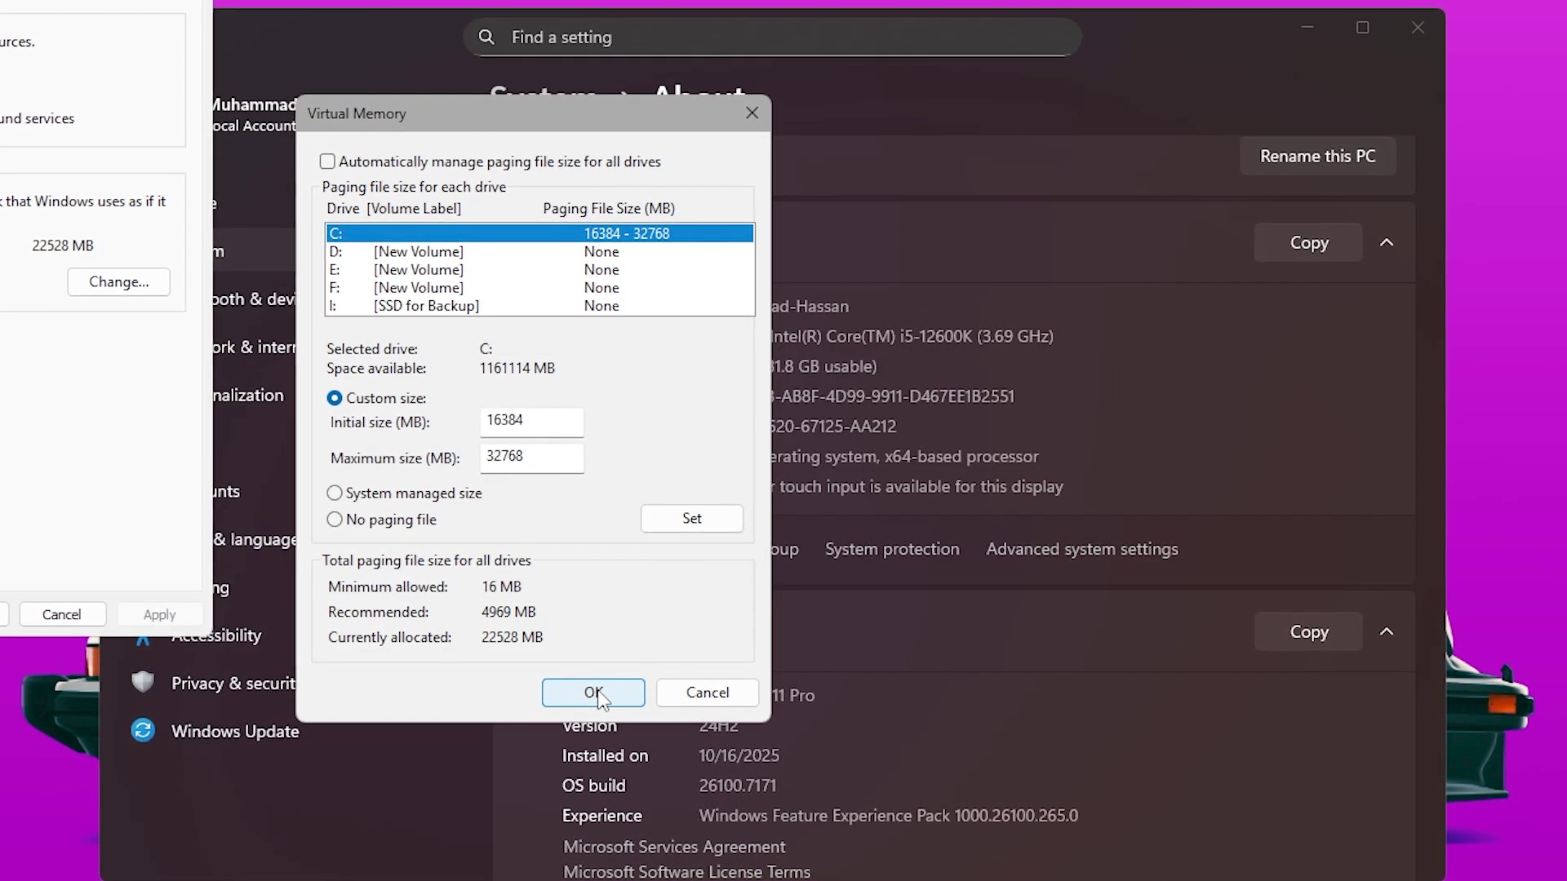
left_click(592, 694)
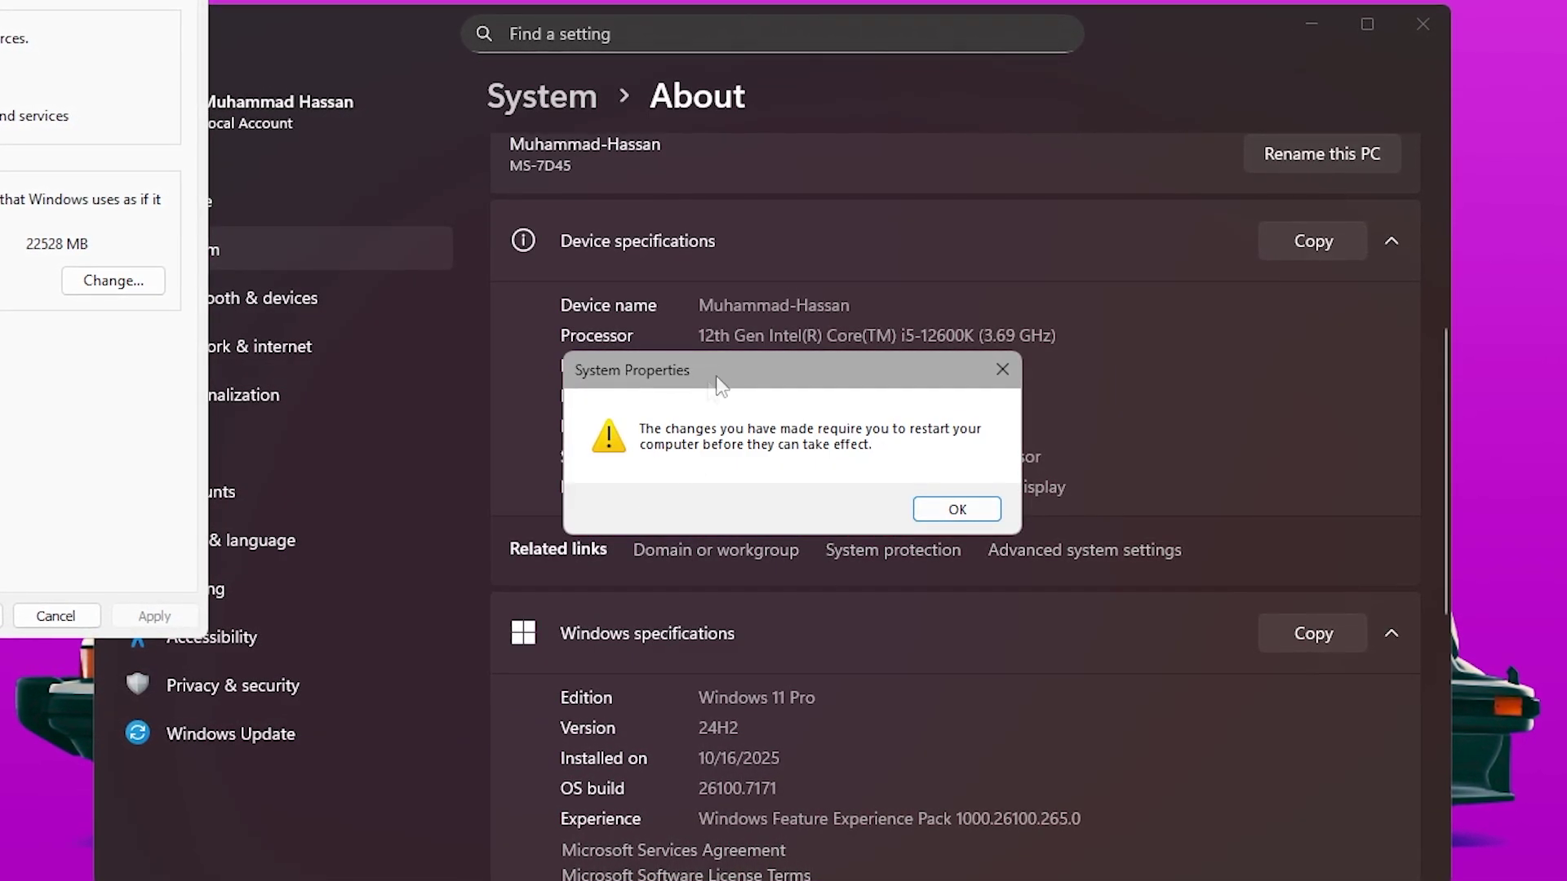